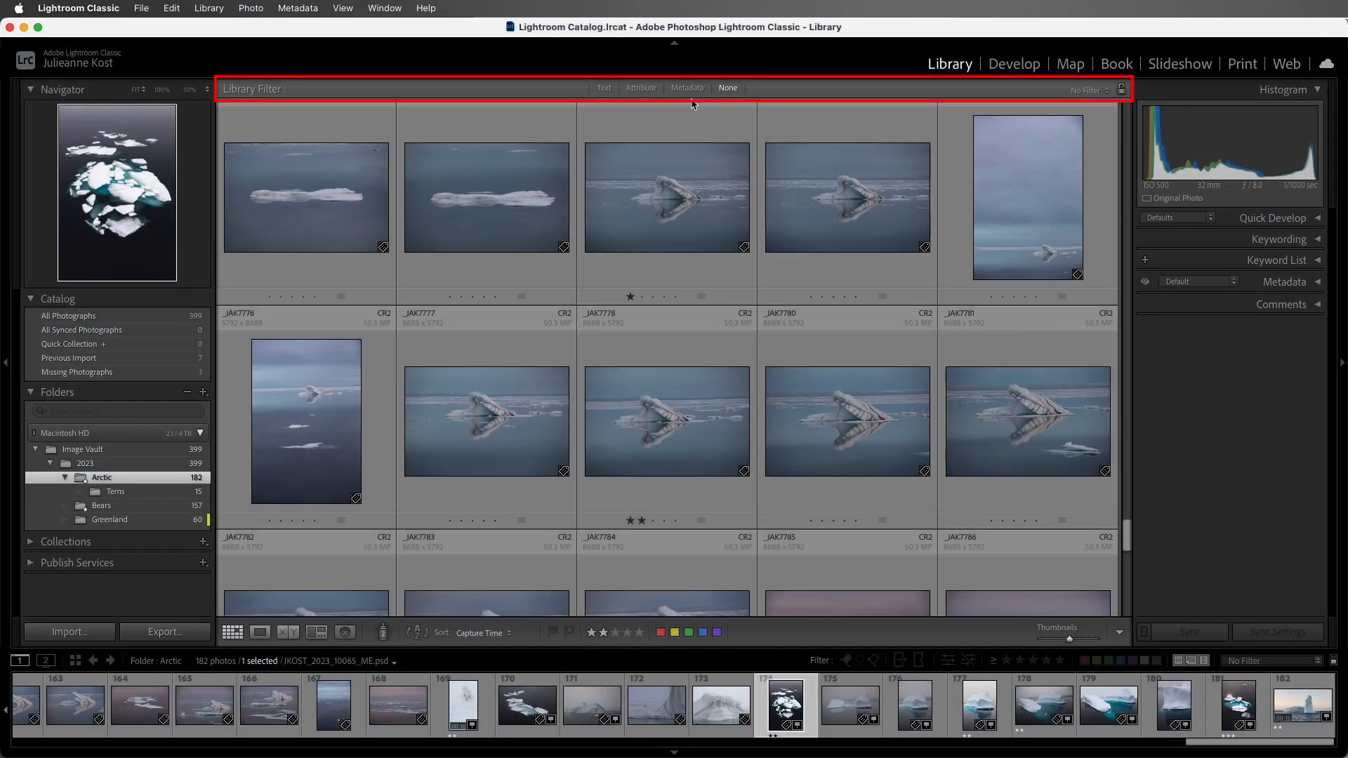
View iceberg photo _JAK7773 large, return to the grid, and show the whole 2023 folder.
double_click(688, 191)
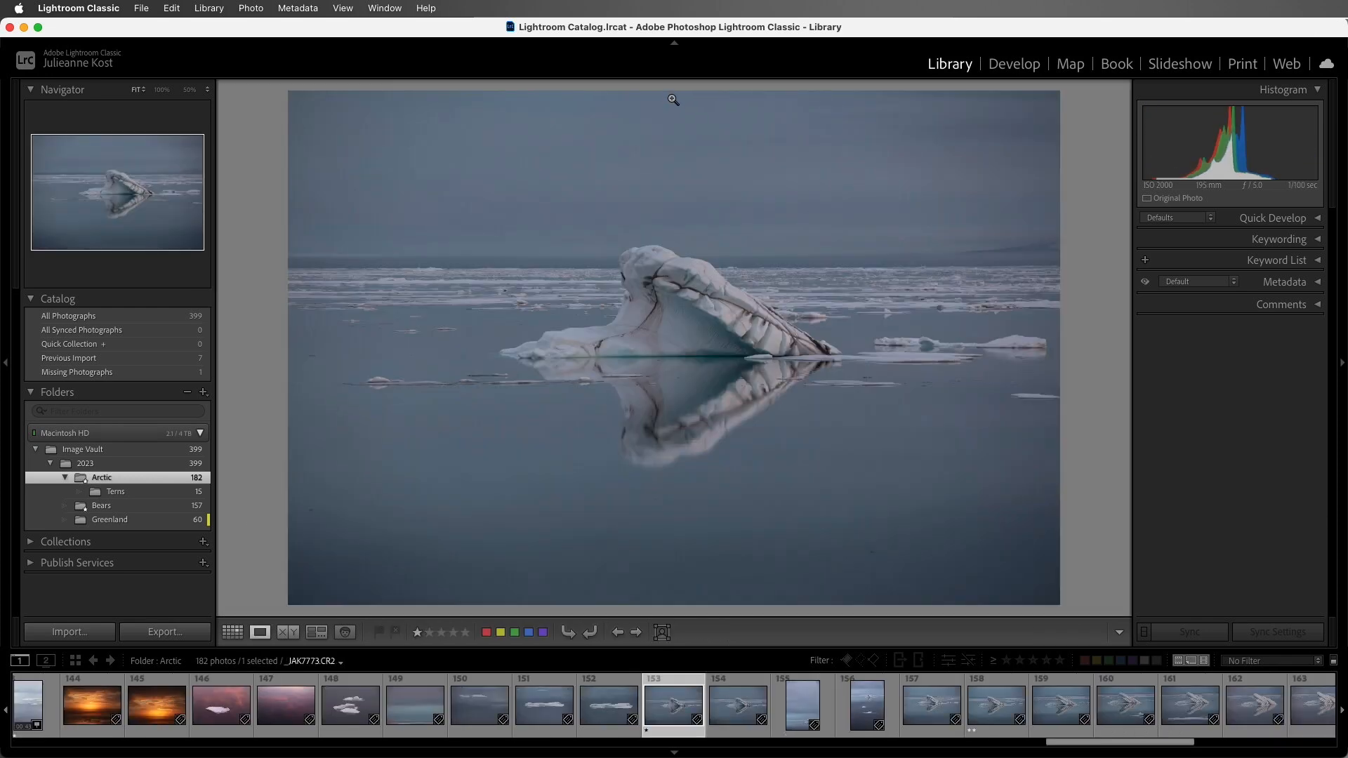
key("g")
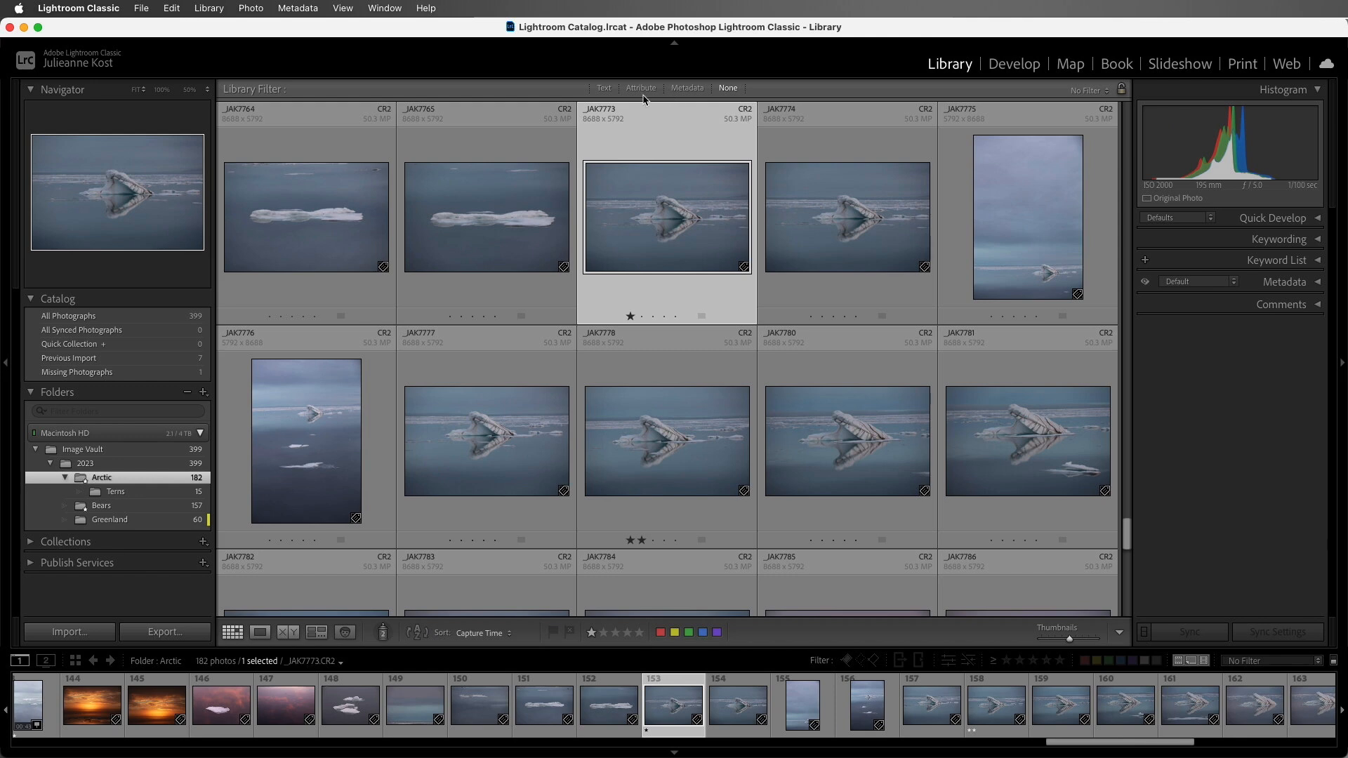
left_click(343, 8)
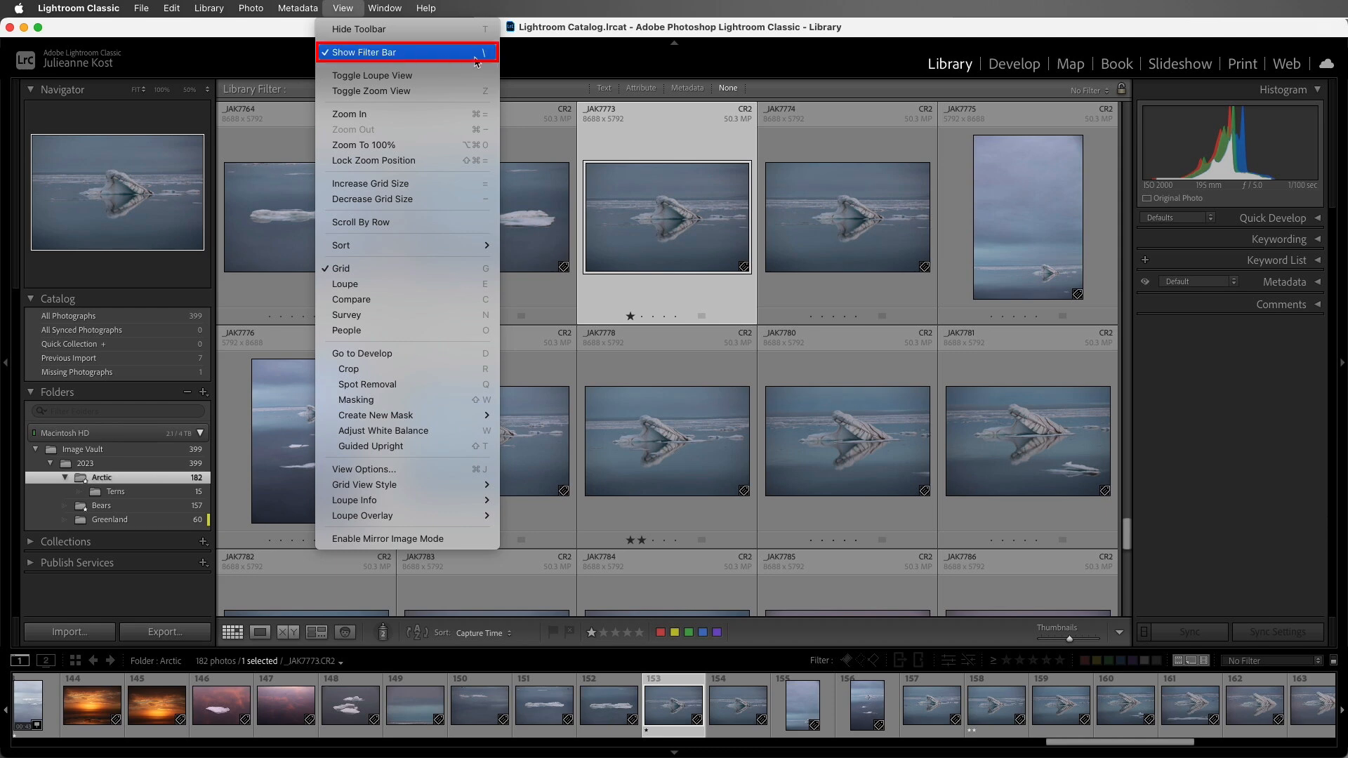
left_click(550, 149)
mouse_move(486, 211)
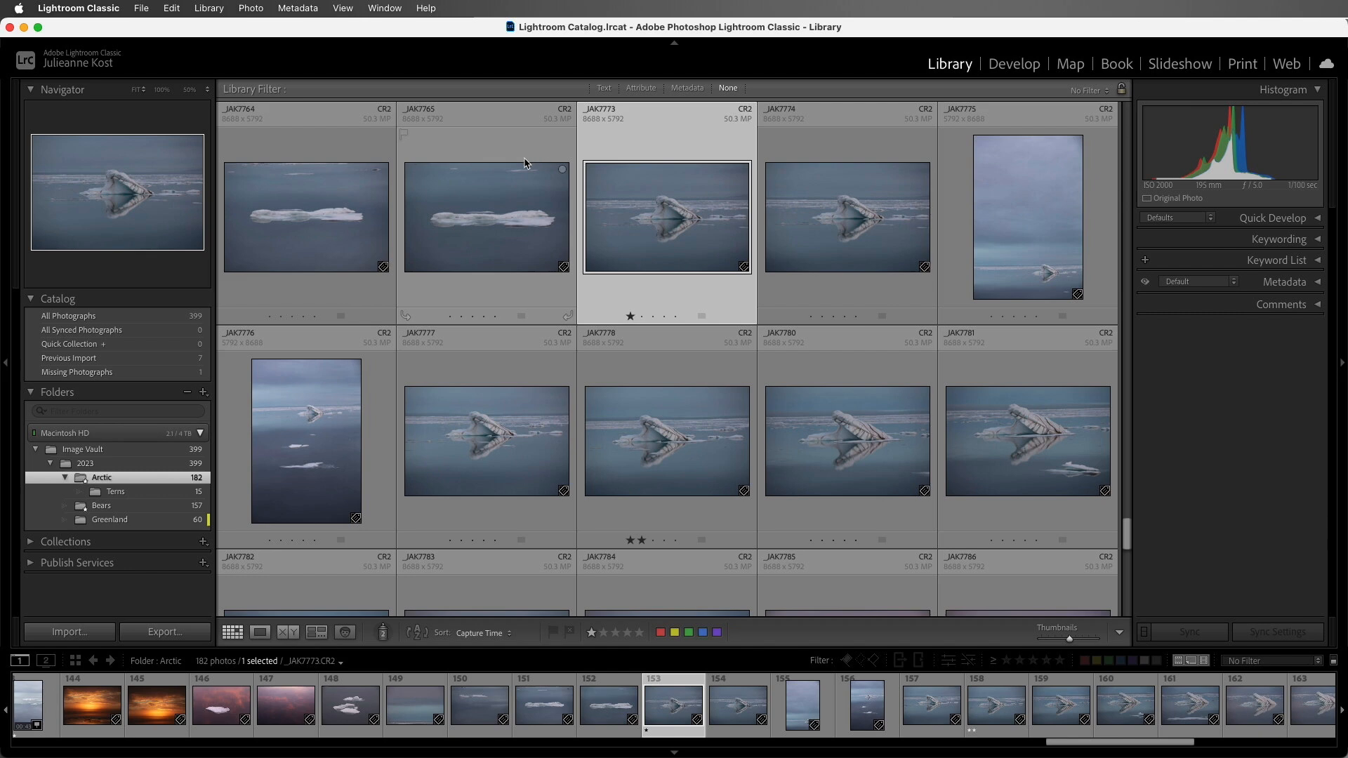
left_click(167, 468)
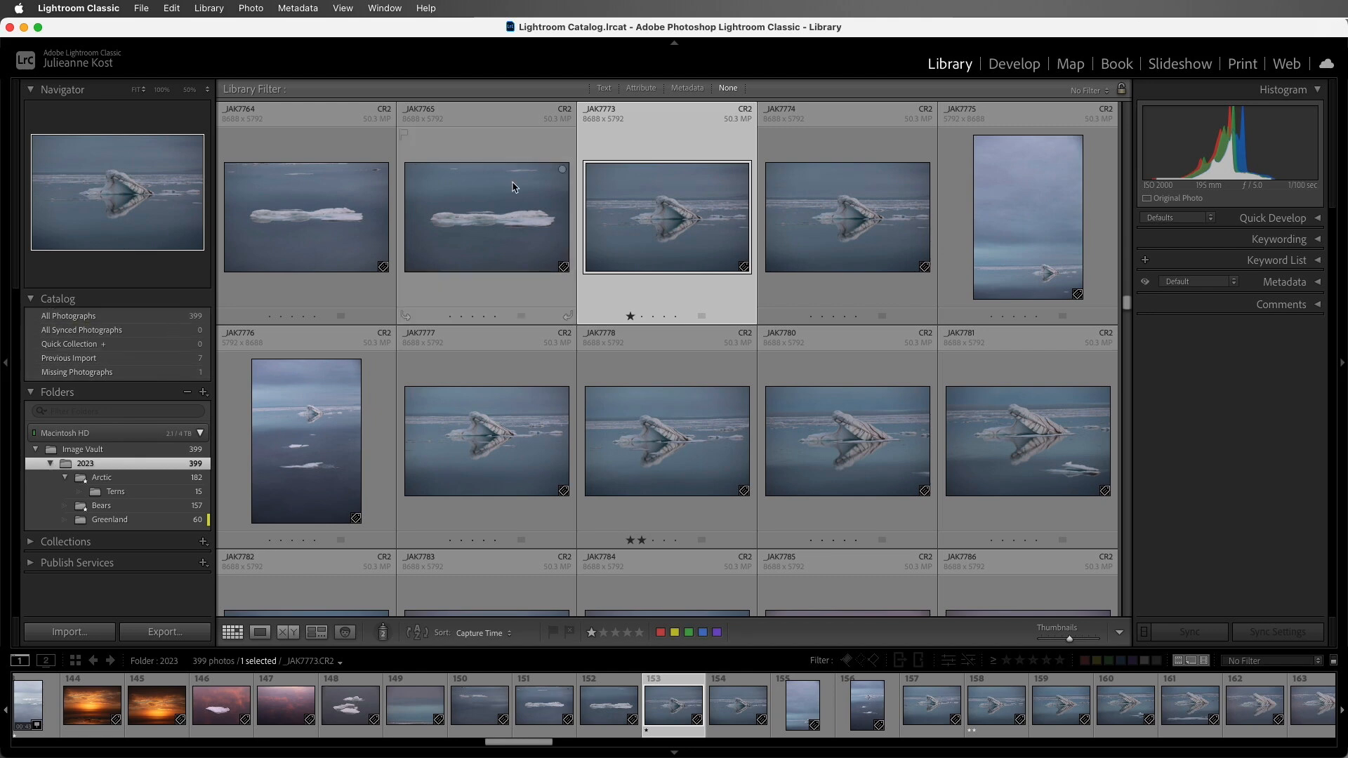
Enable the Text filter and search the 2023 photos for 'bear'.
left_click(604, 87)
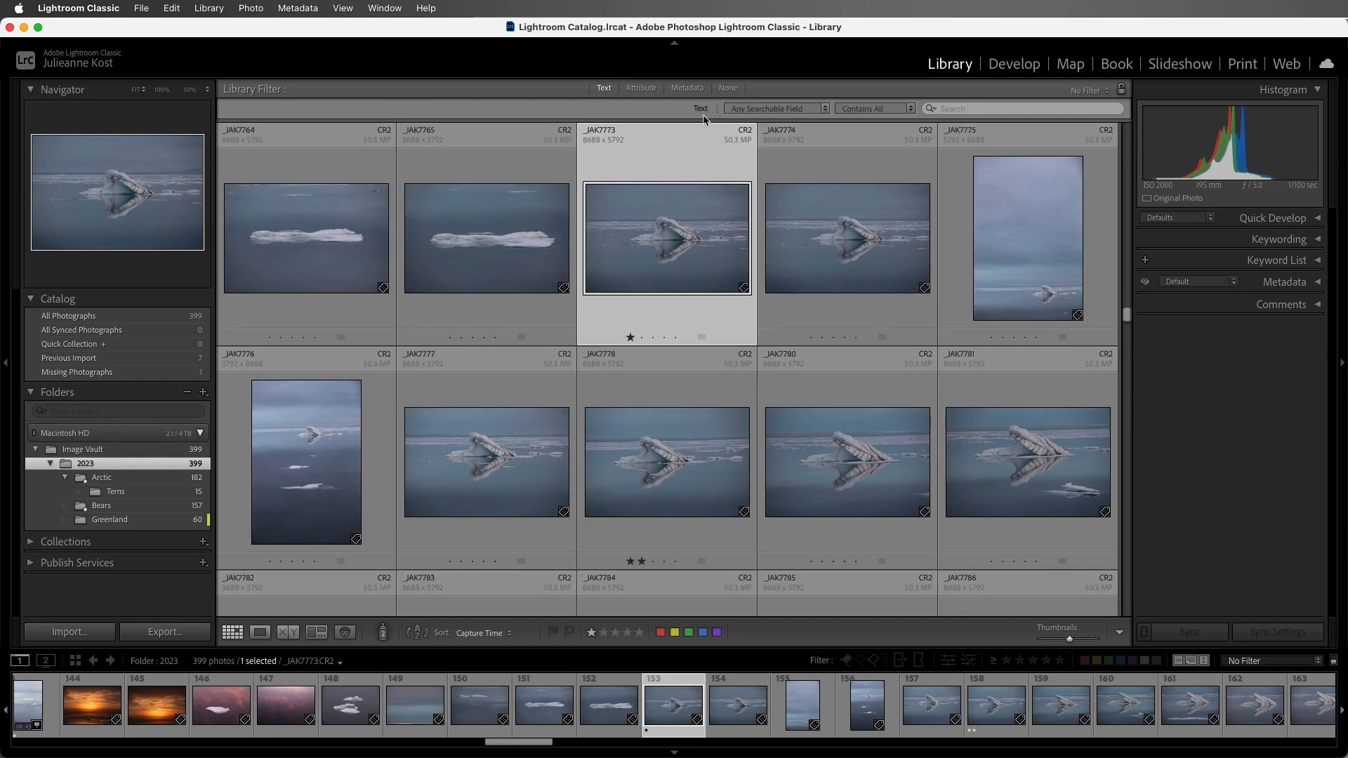
left_click(957, 109)
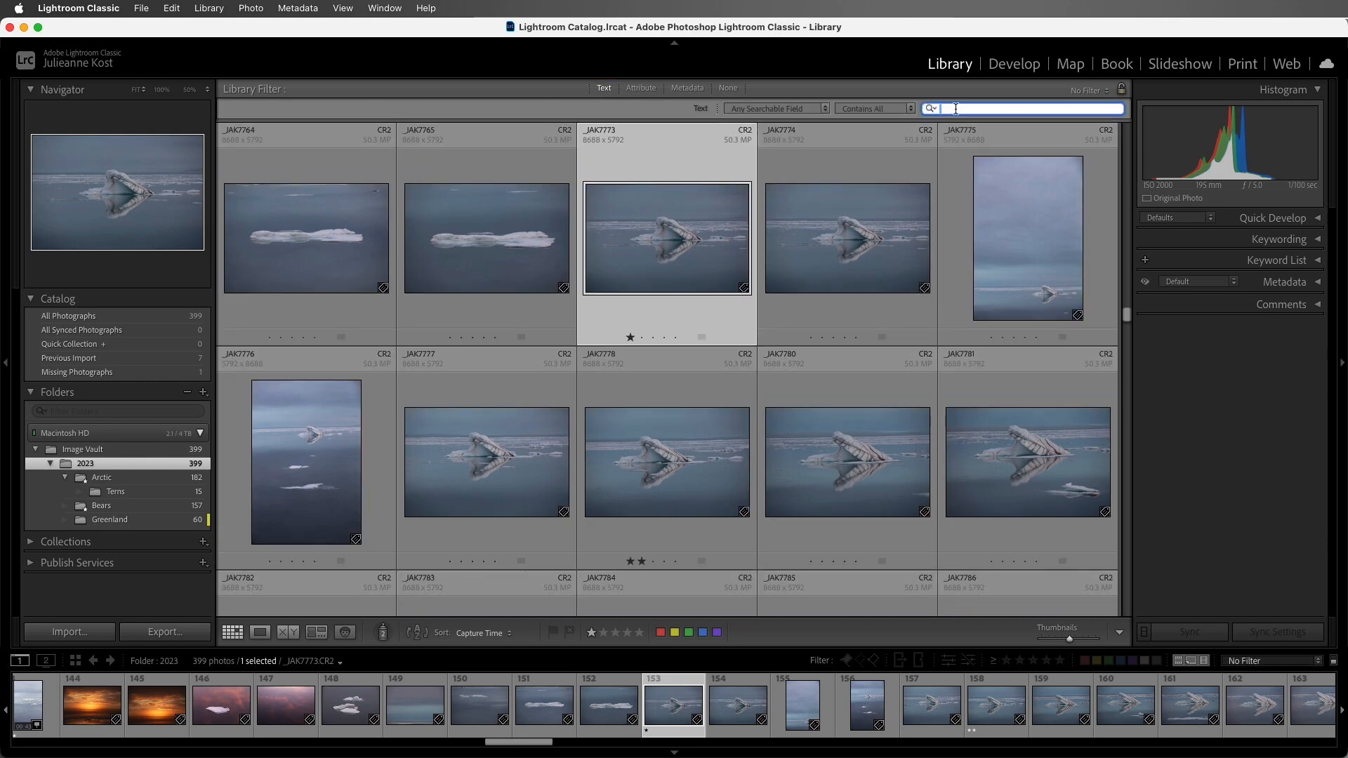
type("t")
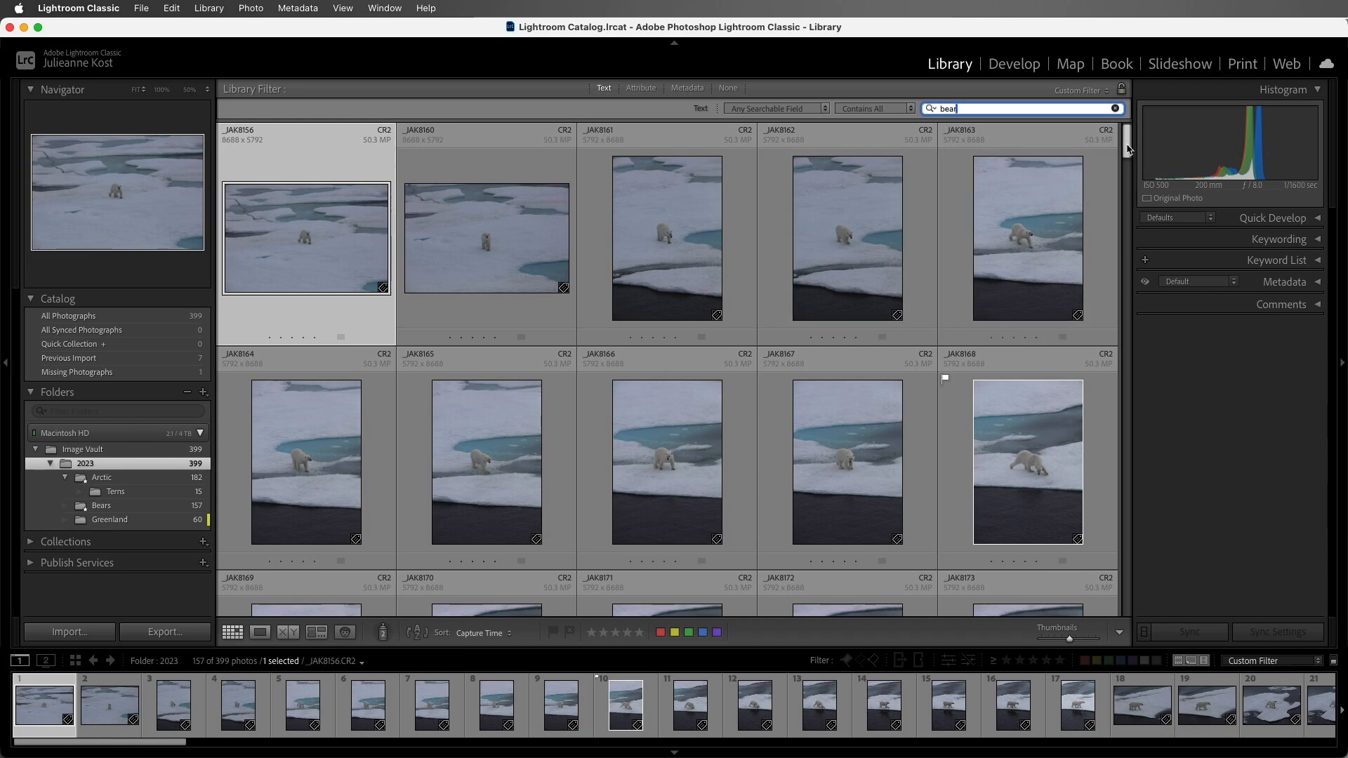
mouse_move(1125, 150)
left_mouse_down()
mouse_move(1074, 414)
mouse_move(954, 344)
left_mouse_up()
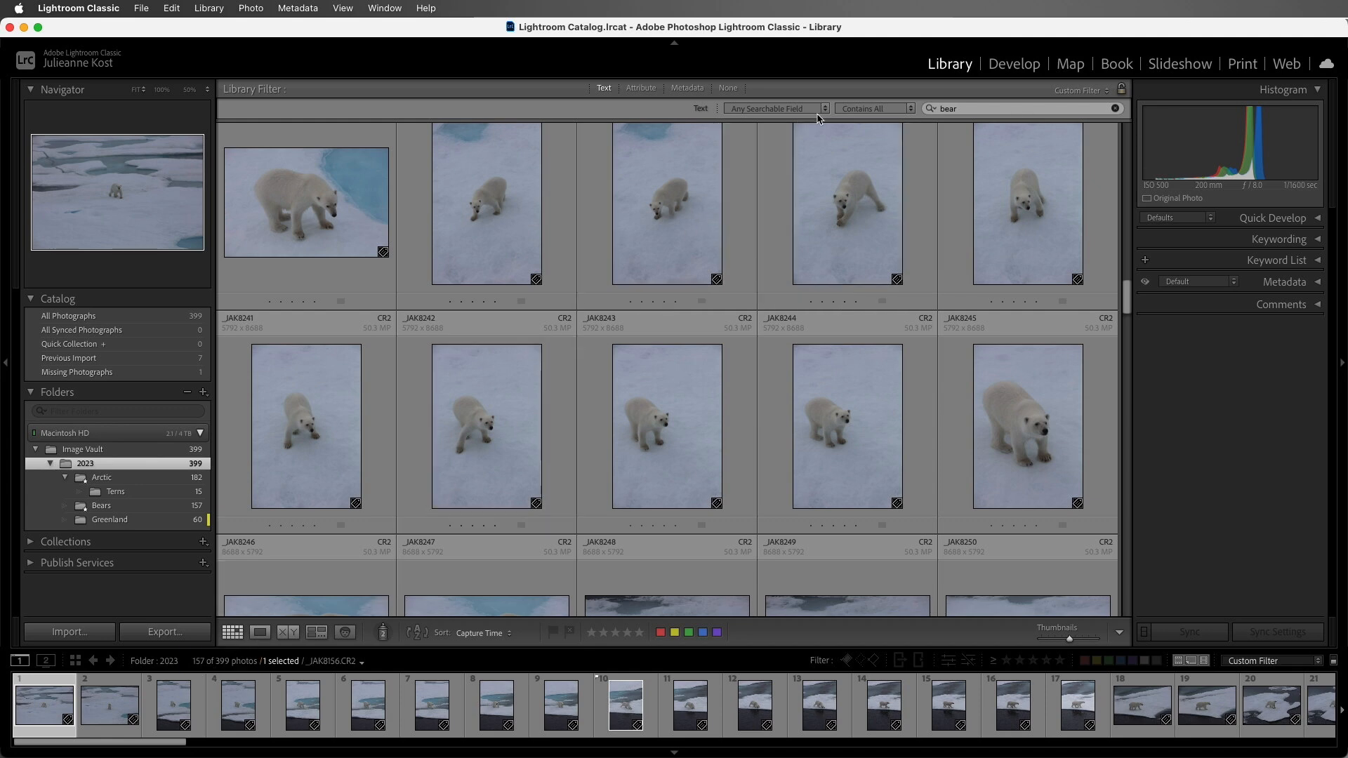
Try searching bear by Filename, then Keywords, then keywords that Don't Contain bear.
left_click(824, 109)
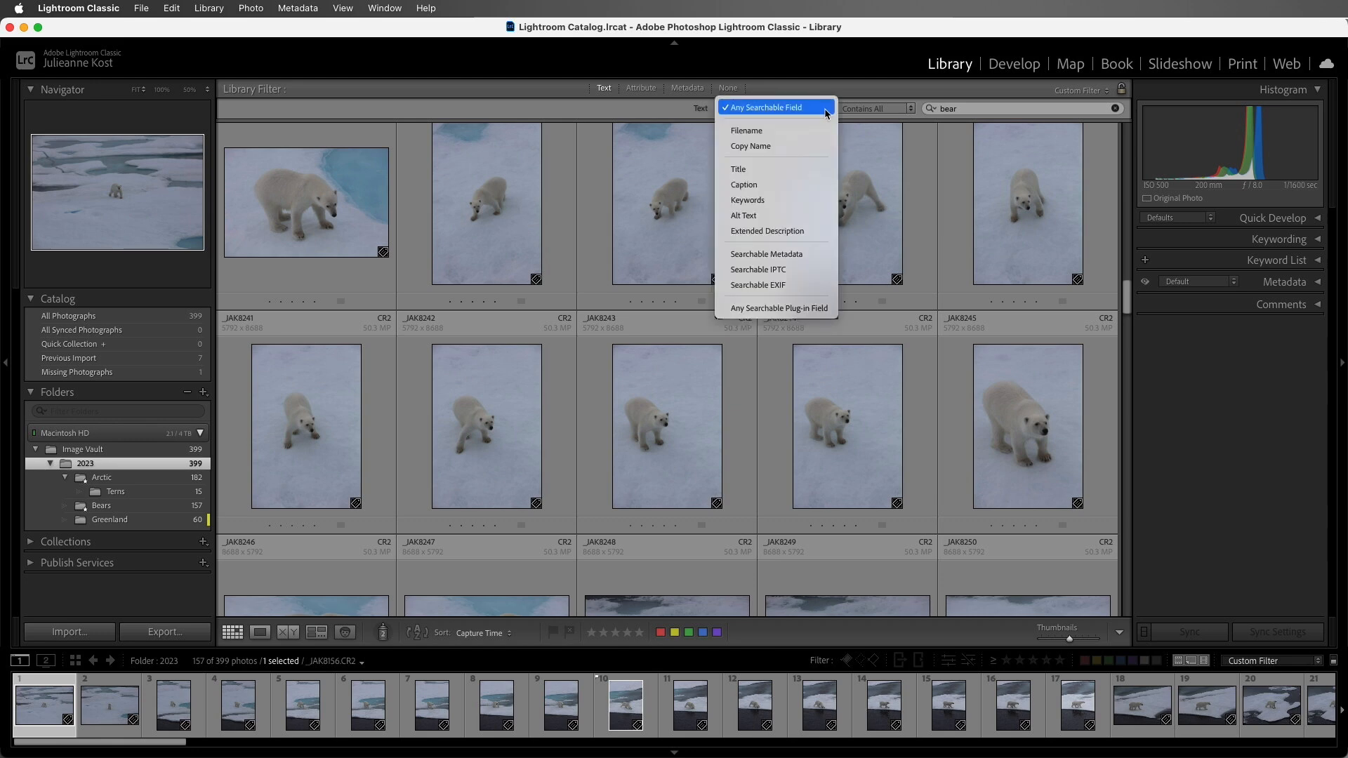
left_click(817, 130)
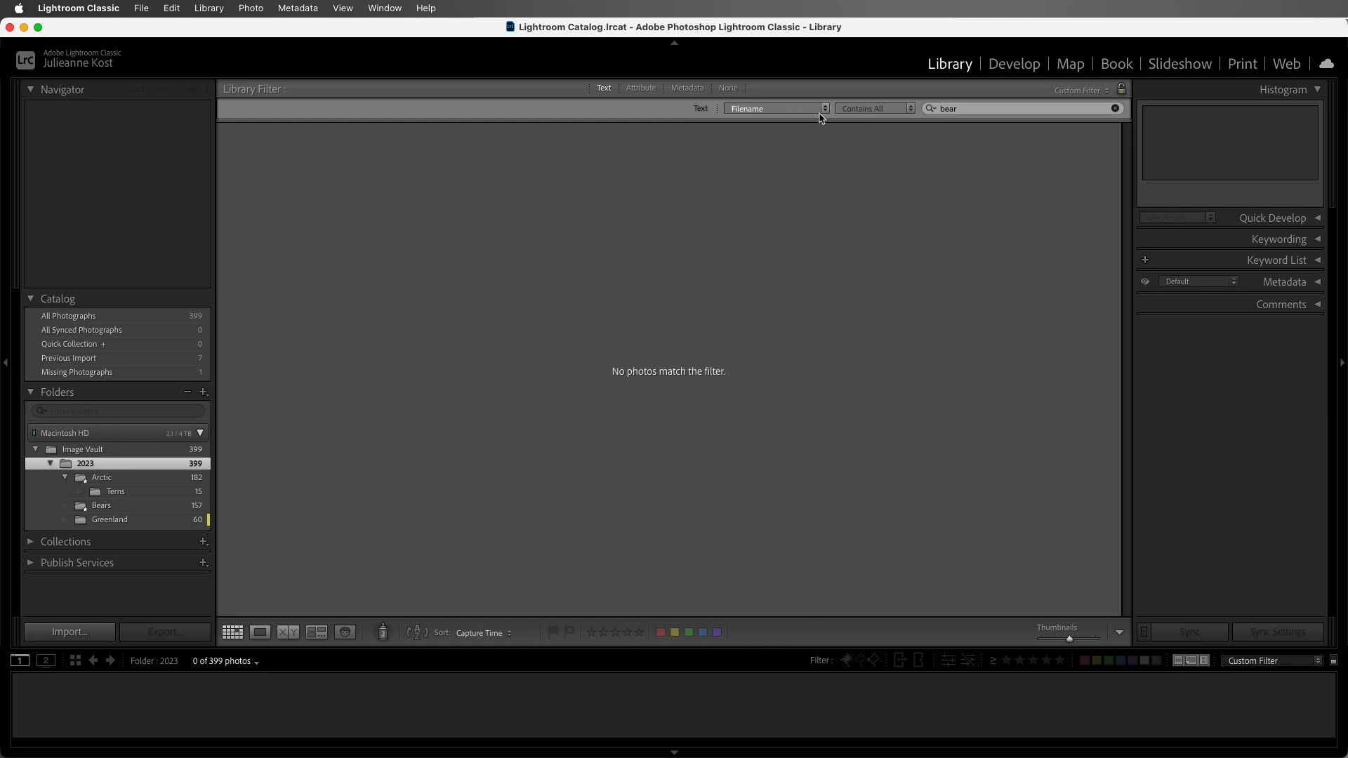
left_click(824, 108)
left_click(807, 179)
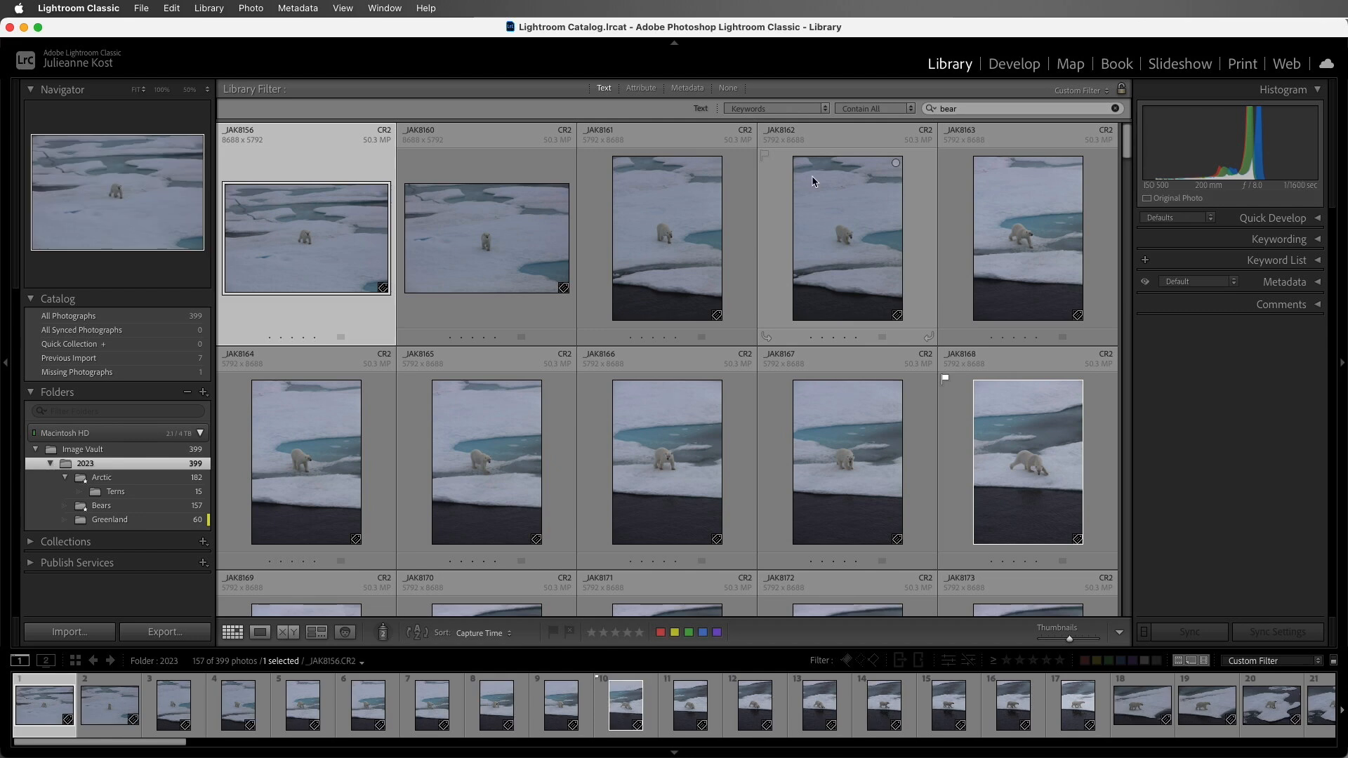
left_click(888, 113)
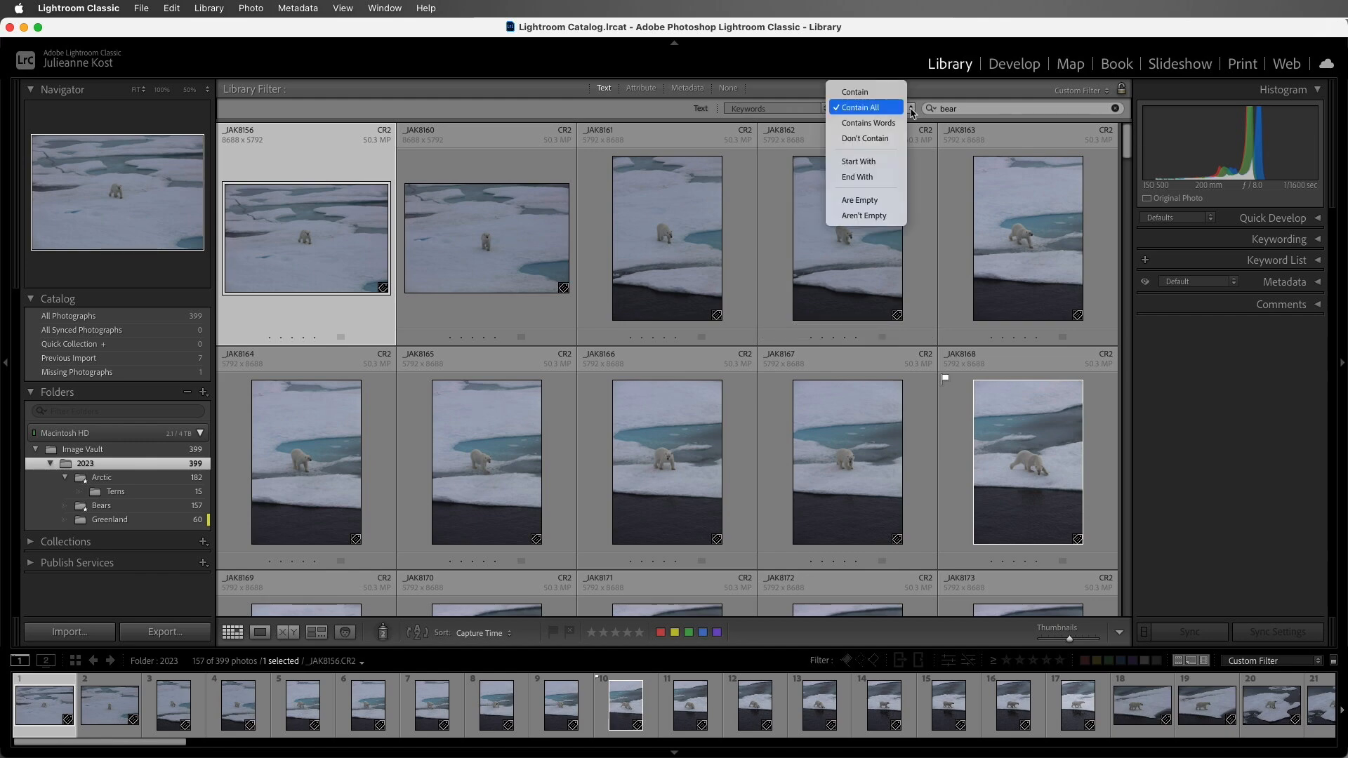
left_click(892, 139)
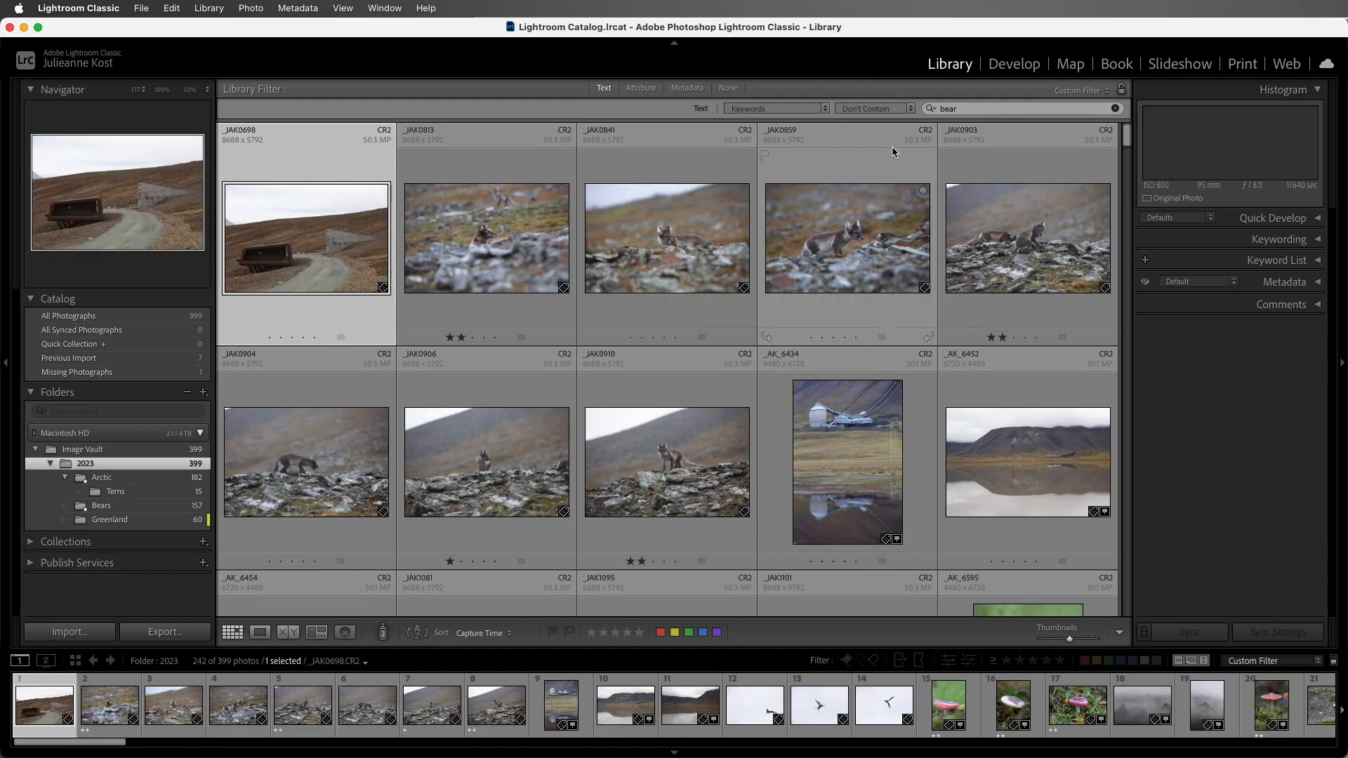
Reset to Any Searchable Field with Contains matching and clear the bear search term.
left_click(824, 110)
left_click(810, 16)
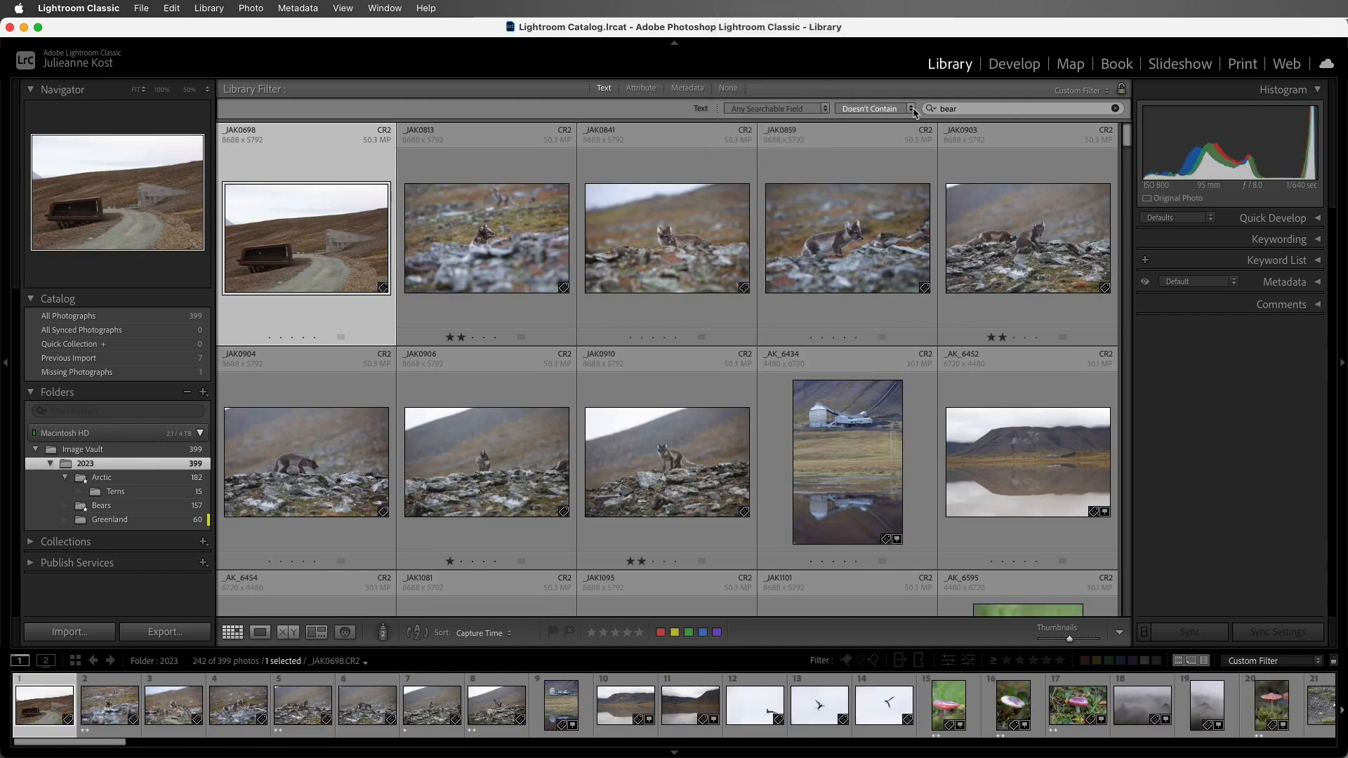
left_click(913, 116)
left_click(893, 63)
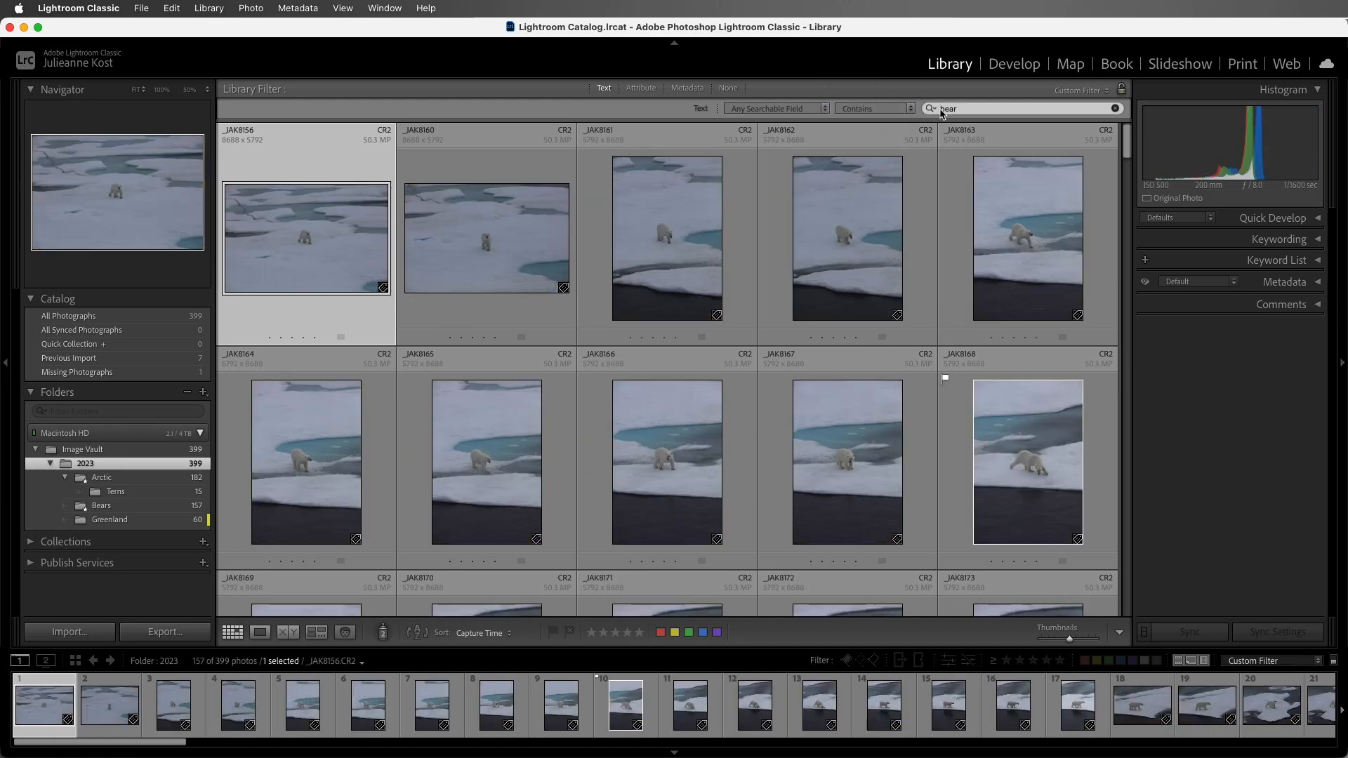
left_click(1116, 109)
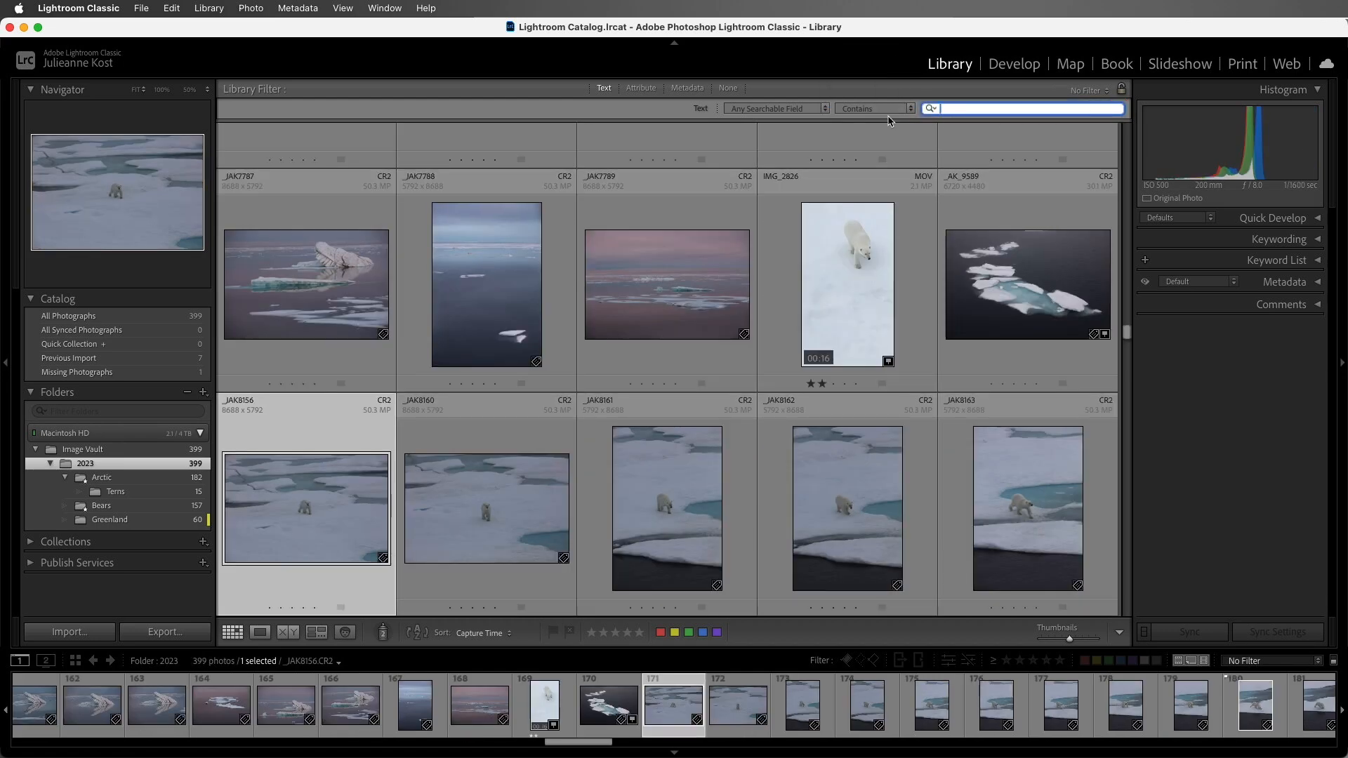
Switch to Attribute filtering, toggle Flagged on and off, and require two stars or more.
left_click(639, 88)
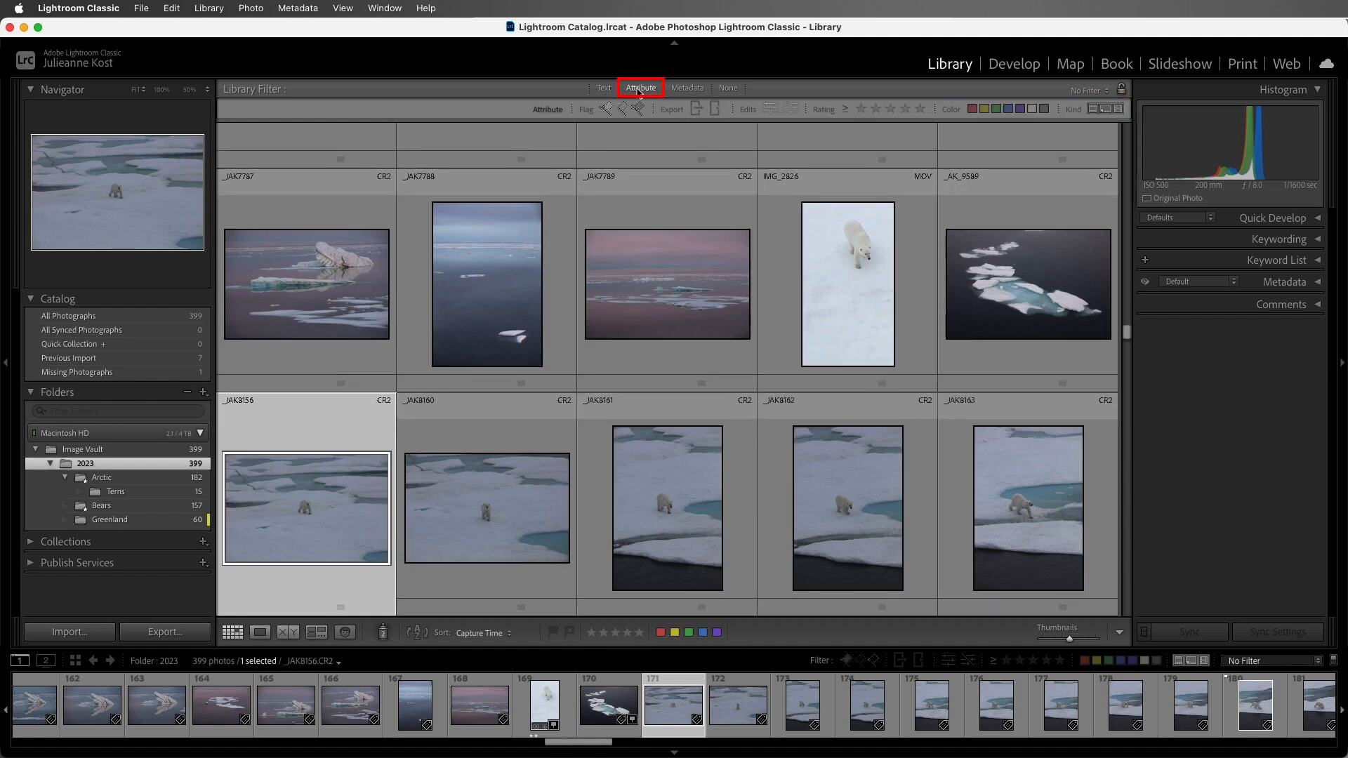
left_click(610, 109)
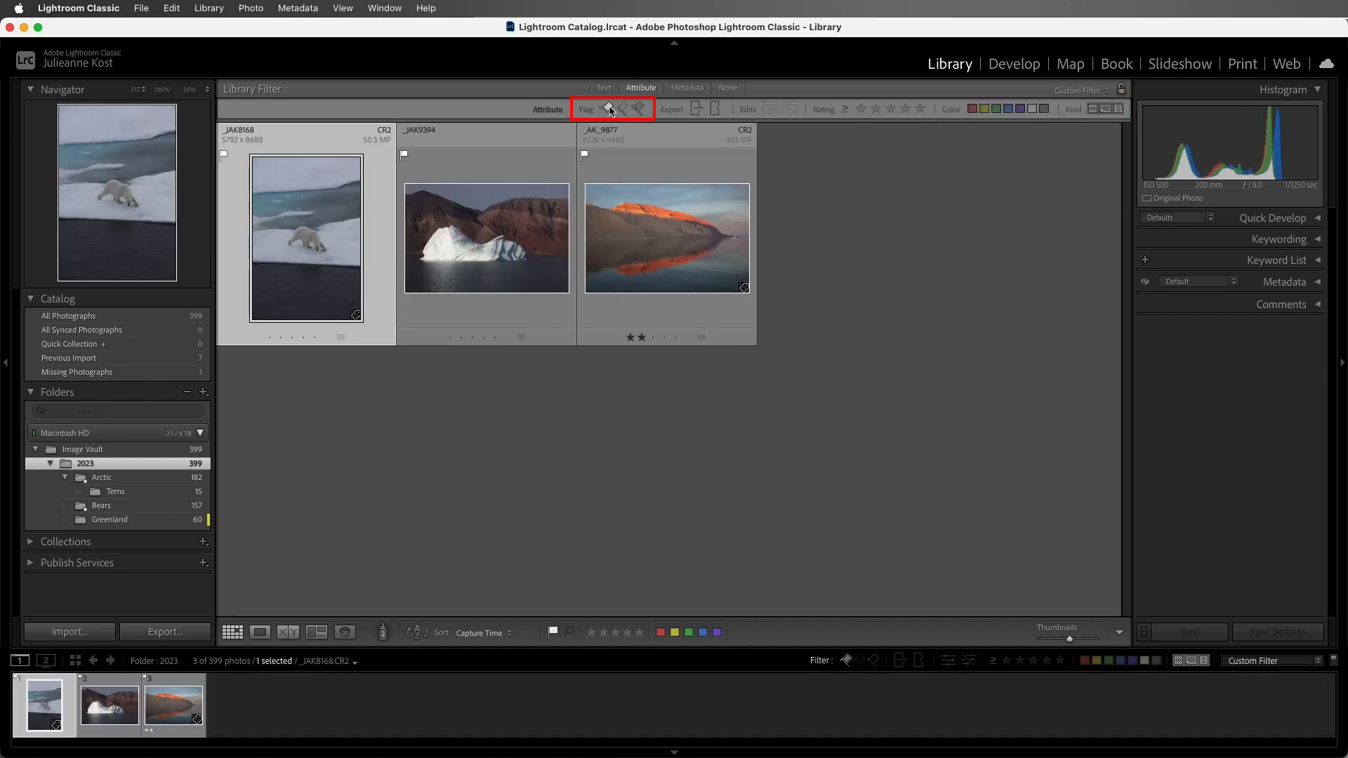
left_click(608, 109)
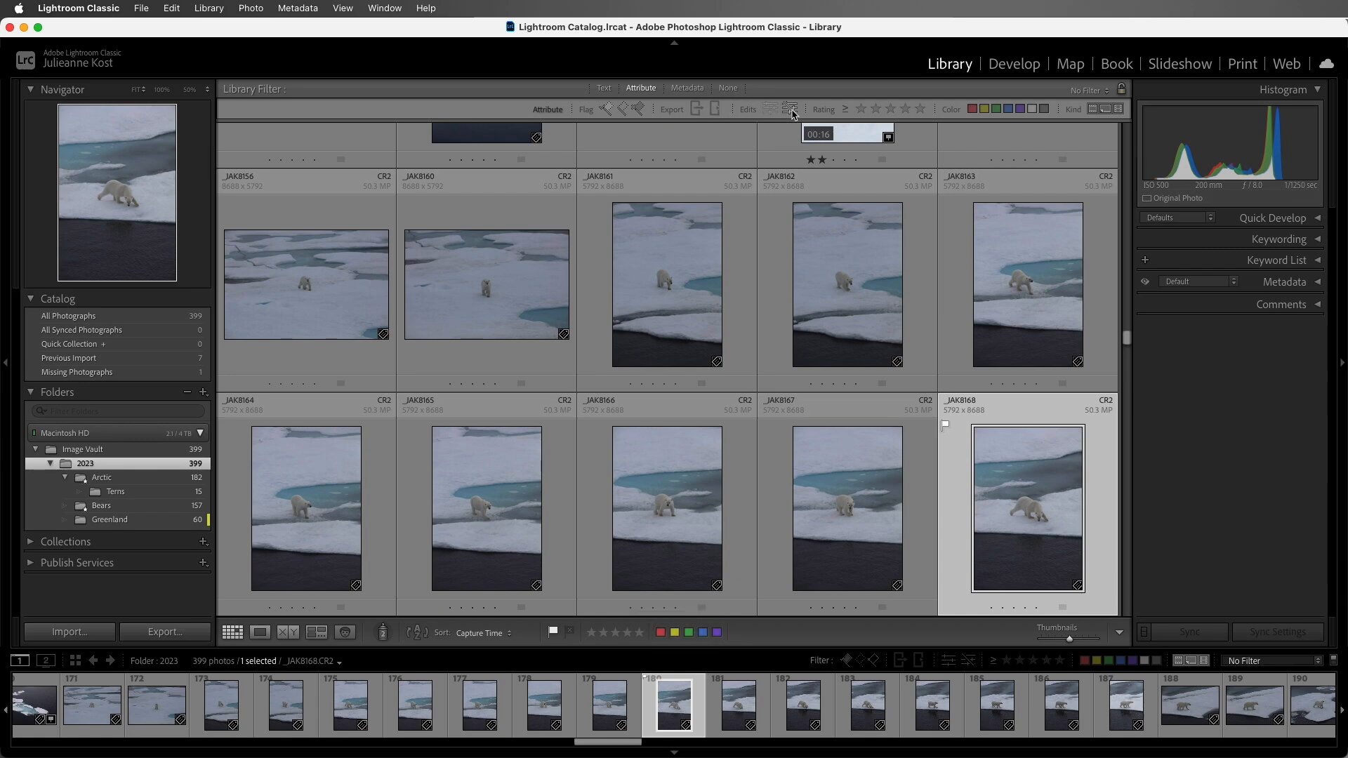
left_click(875, 110)
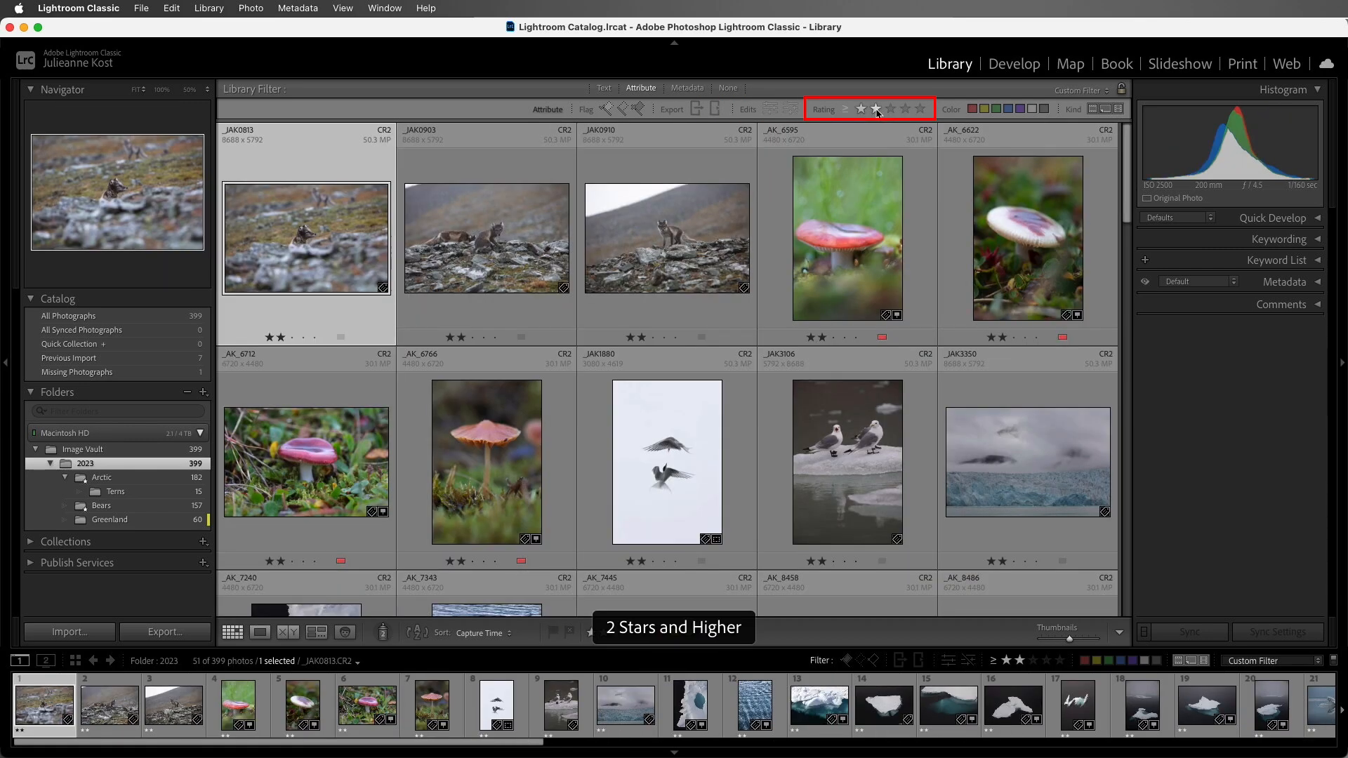
Keep the greater-or-equal rating comparison and toggle the red label requirement on and off.
left_click(847, 109)
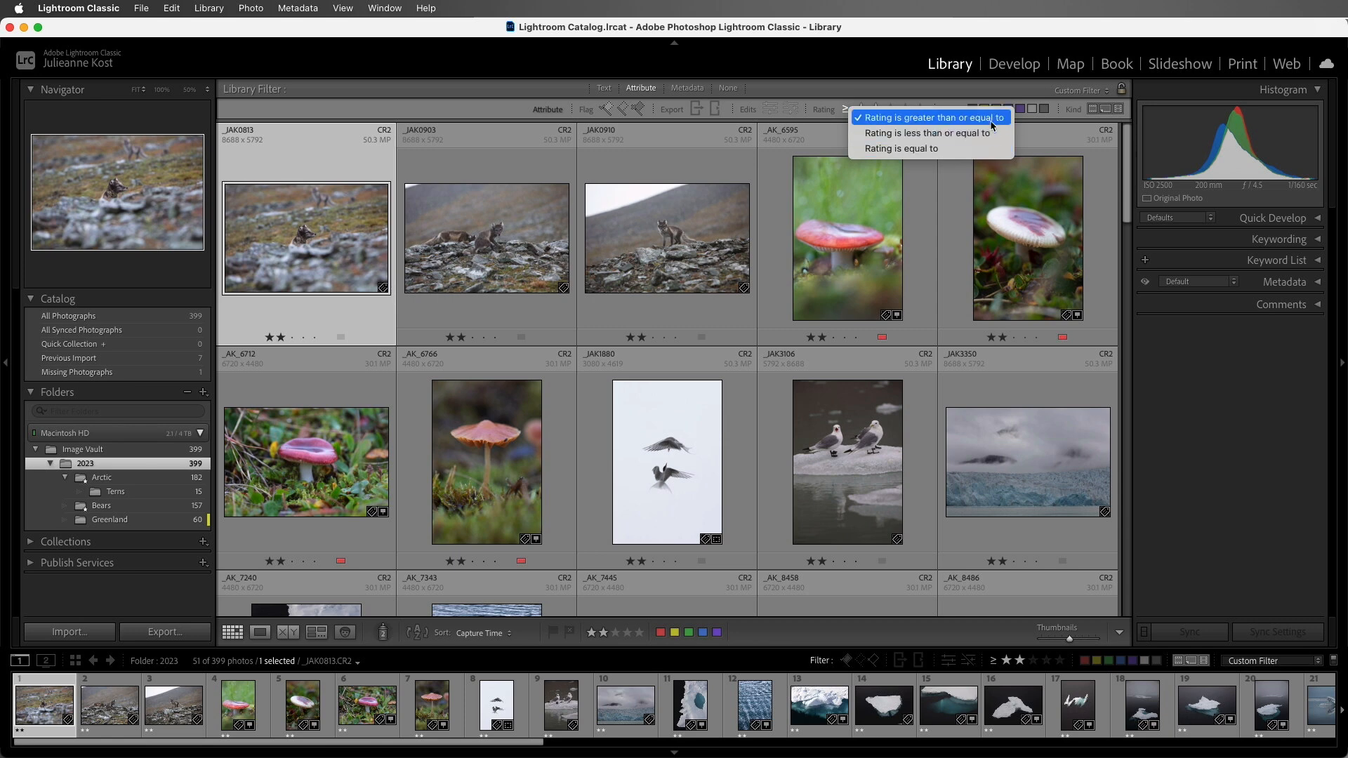
left_click(990, 118)
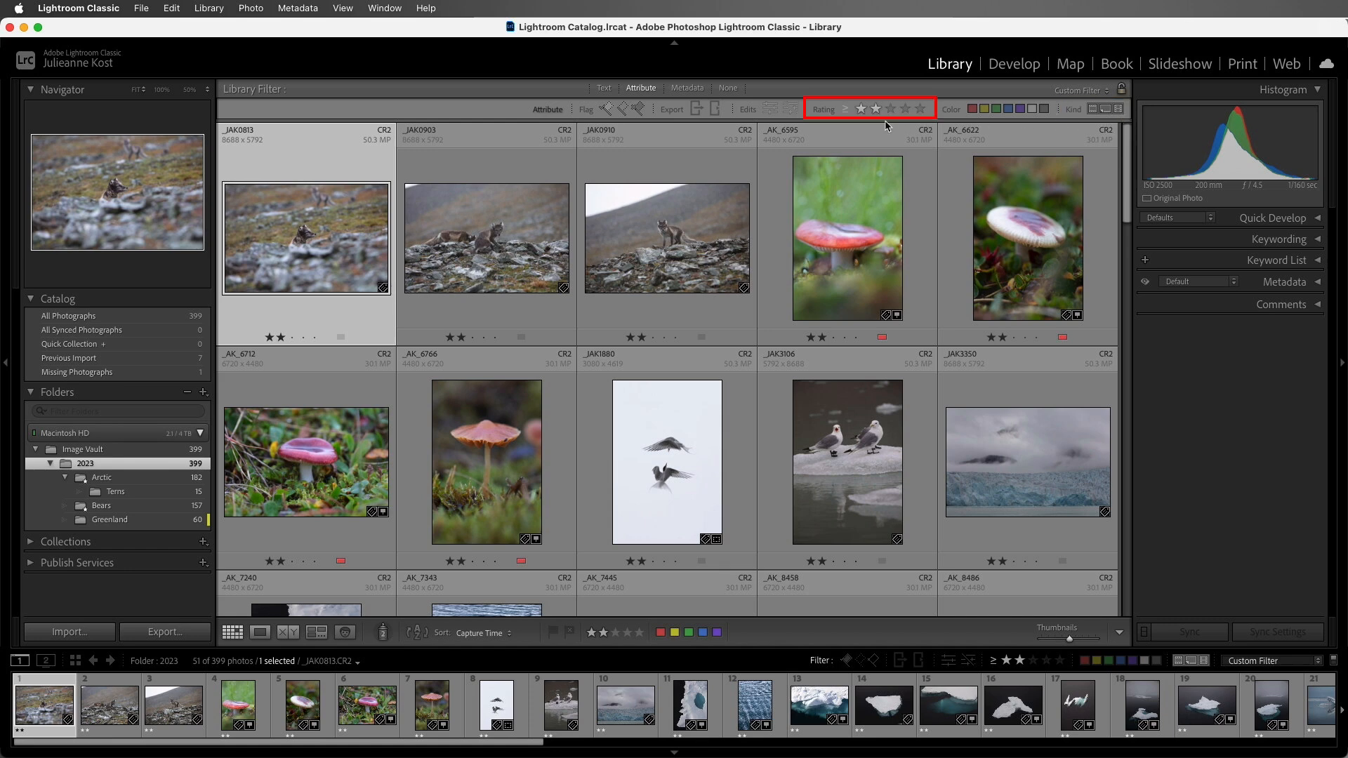
left_click(973, 110)
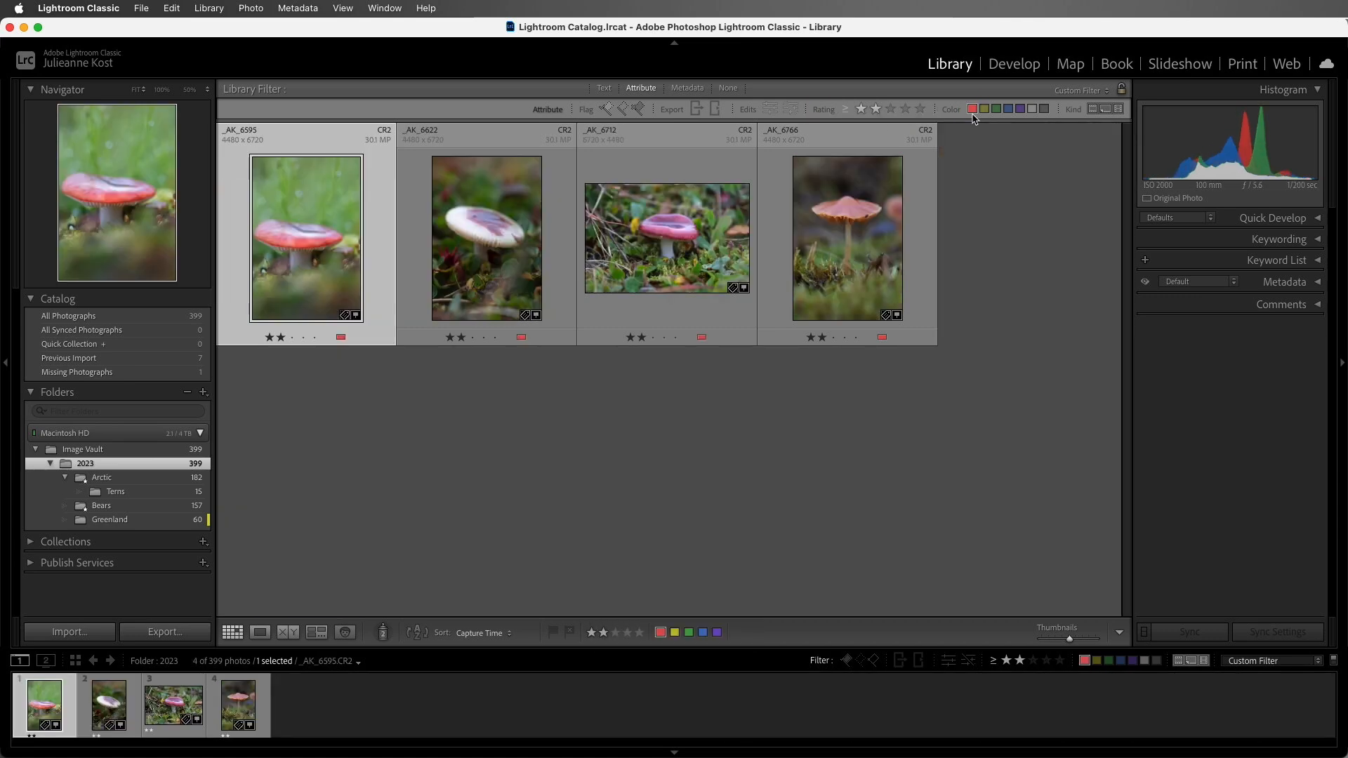
left_click(973, 109)
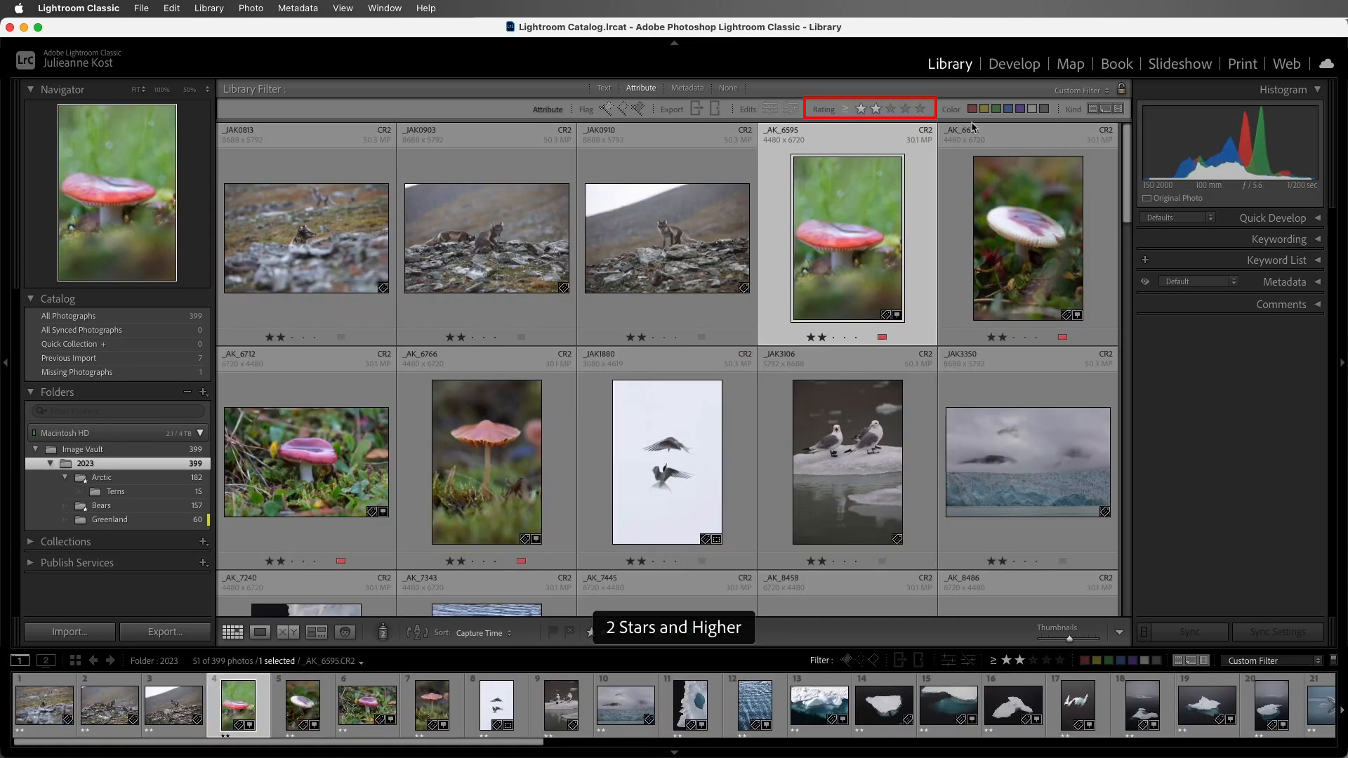
Add the text row beside attributes, remove the two-star rating and clear the bear search.
left_click(603, 88, "shift")
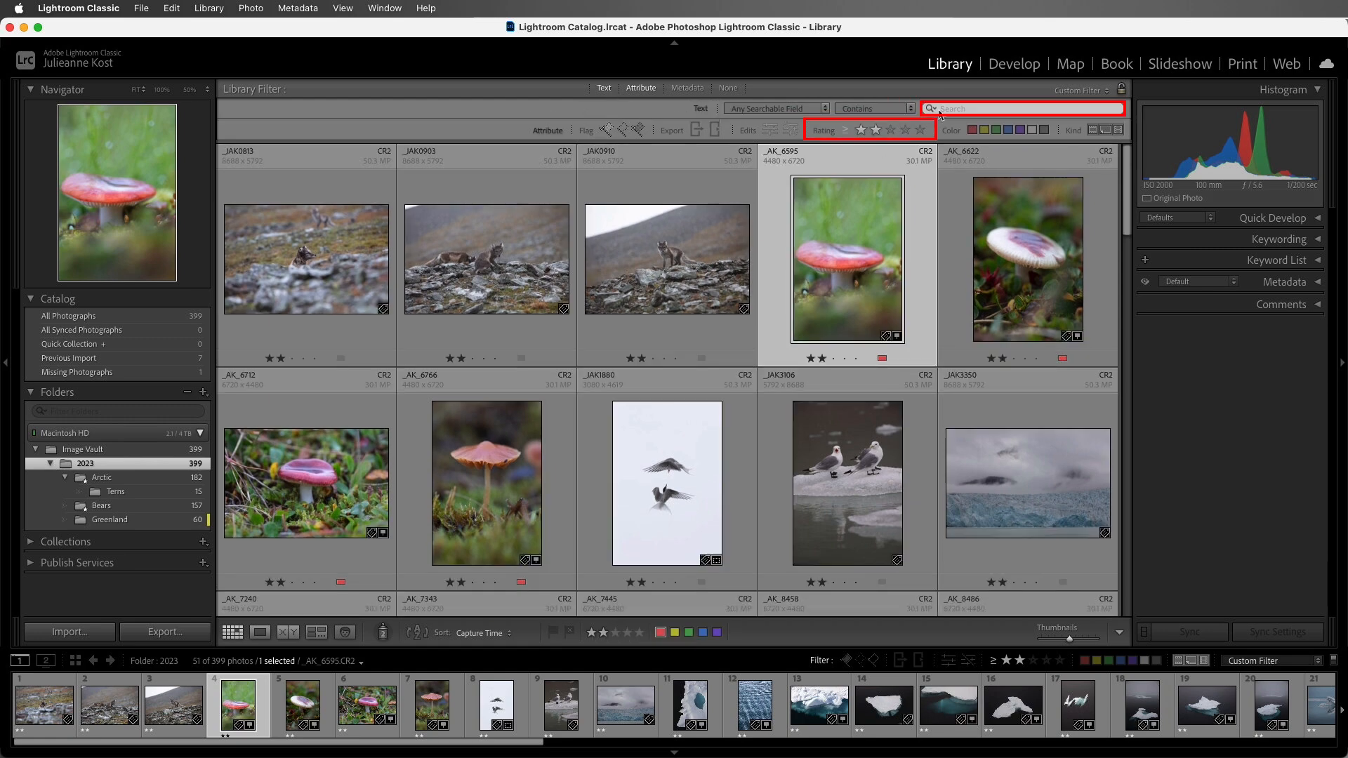
type("bear")
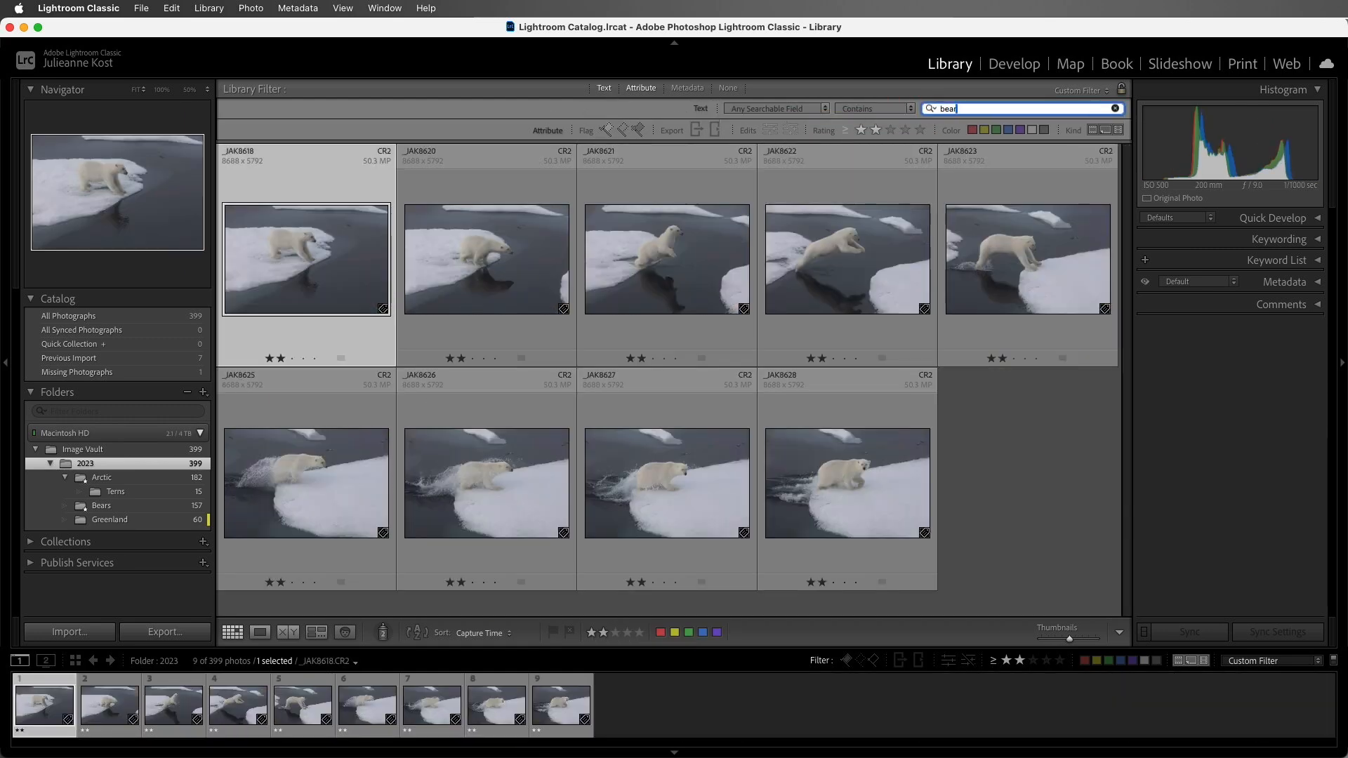
left_click(876, 132)
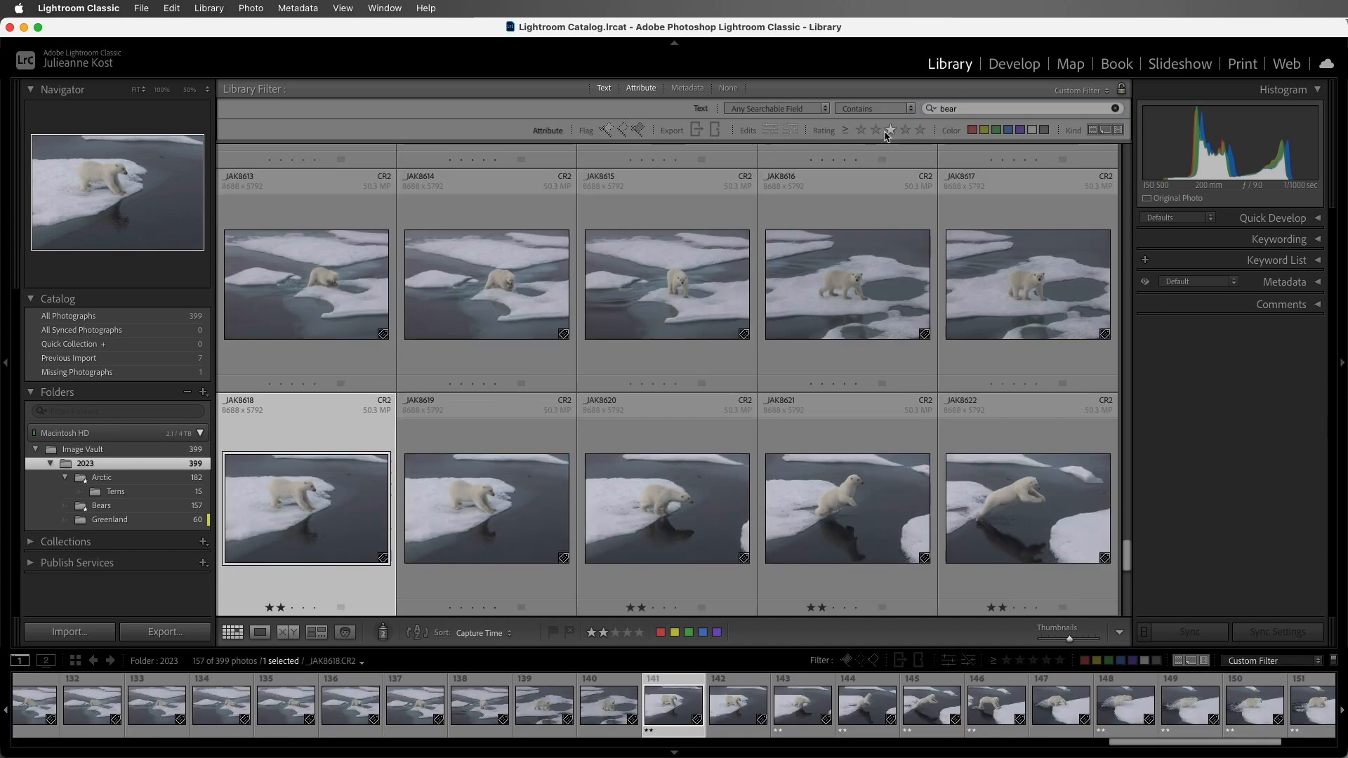
left_click(1114, 108)
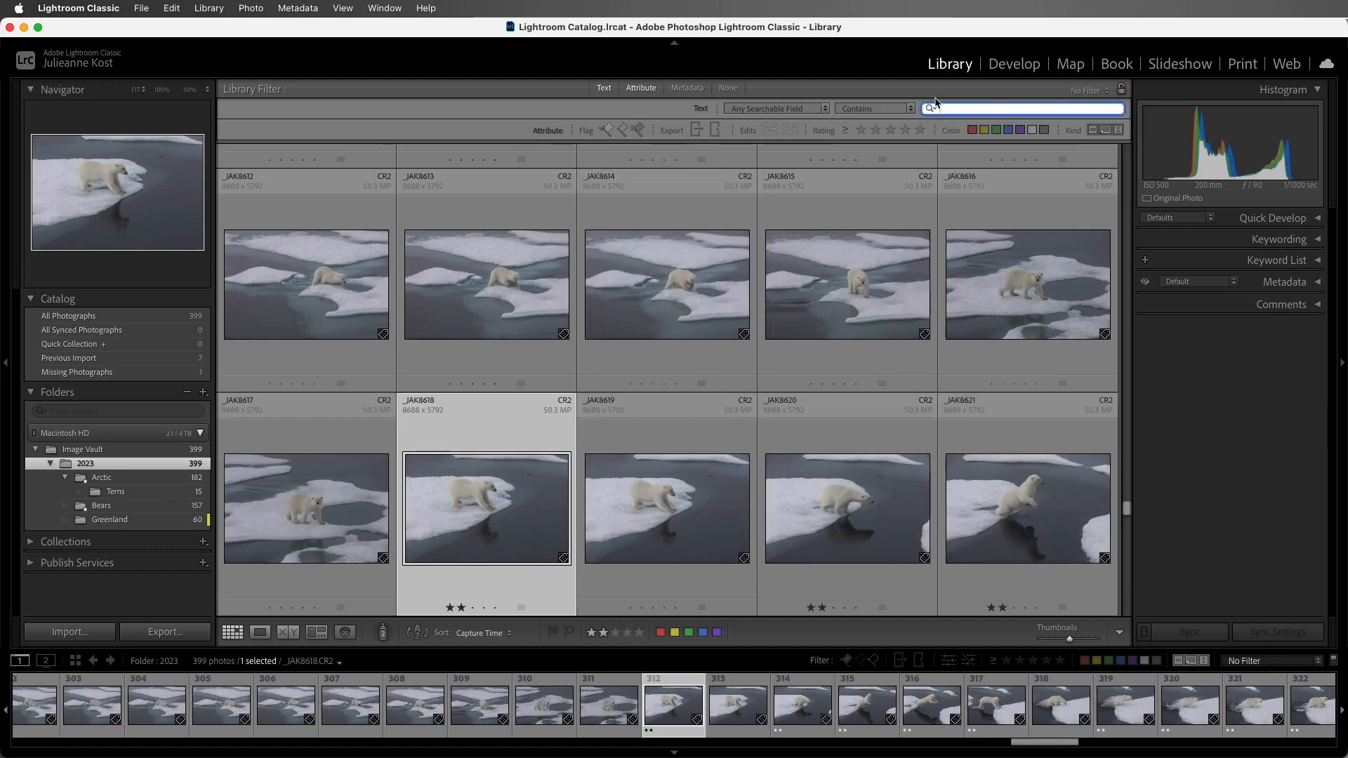
Show the Metadata columns and try filtering to 20 - Sunday in August and Canon EOS 5D Mark IV.
left_click(699, 91)
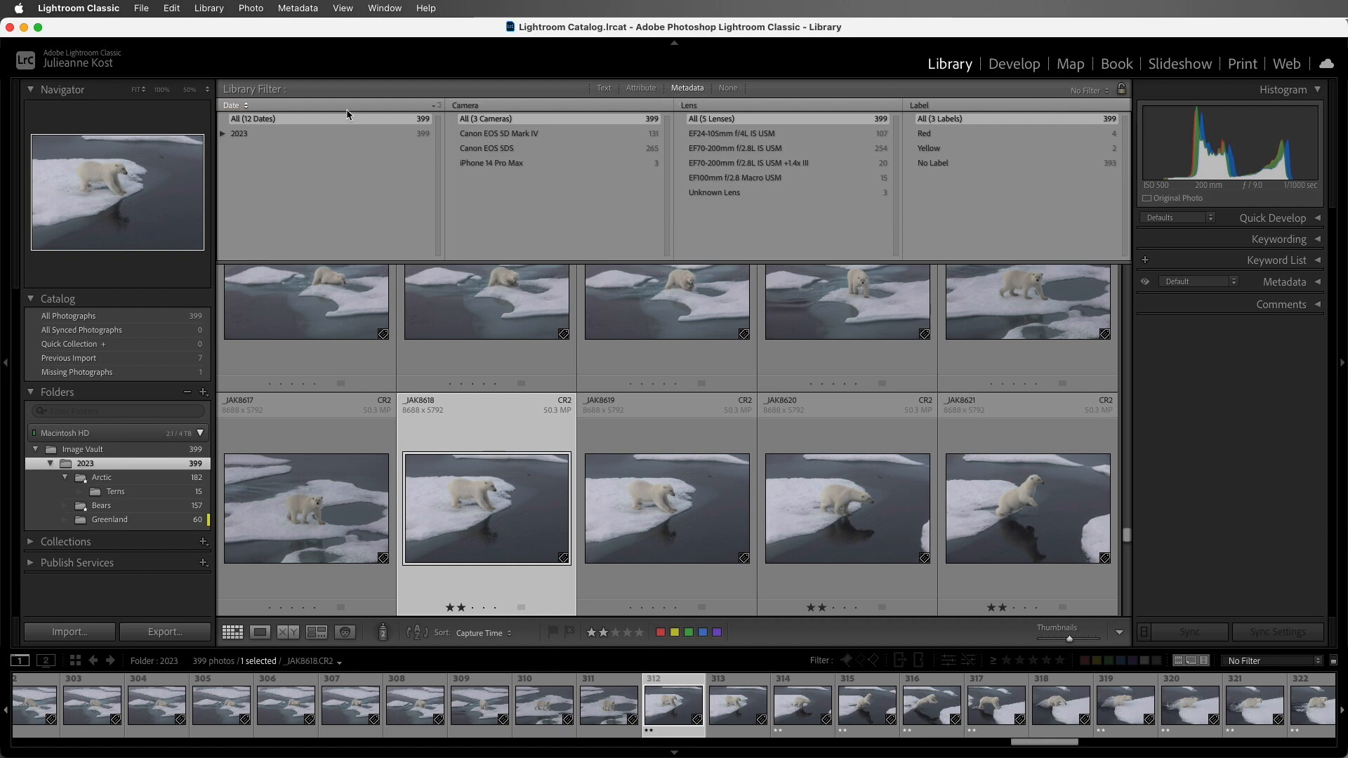
left_click(223, 133)
left_click(230, 149)
scroll(271, 180, "down", 3)
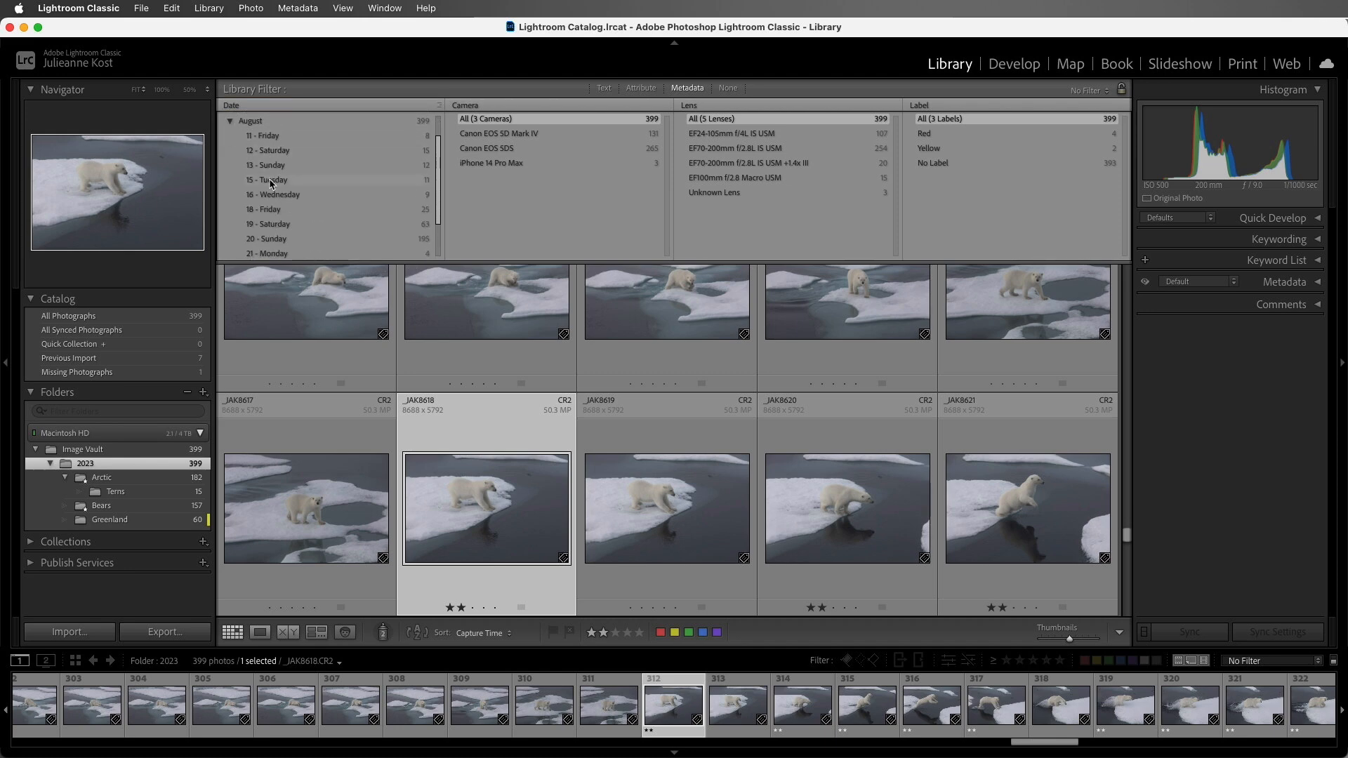
left_click(273, 204)
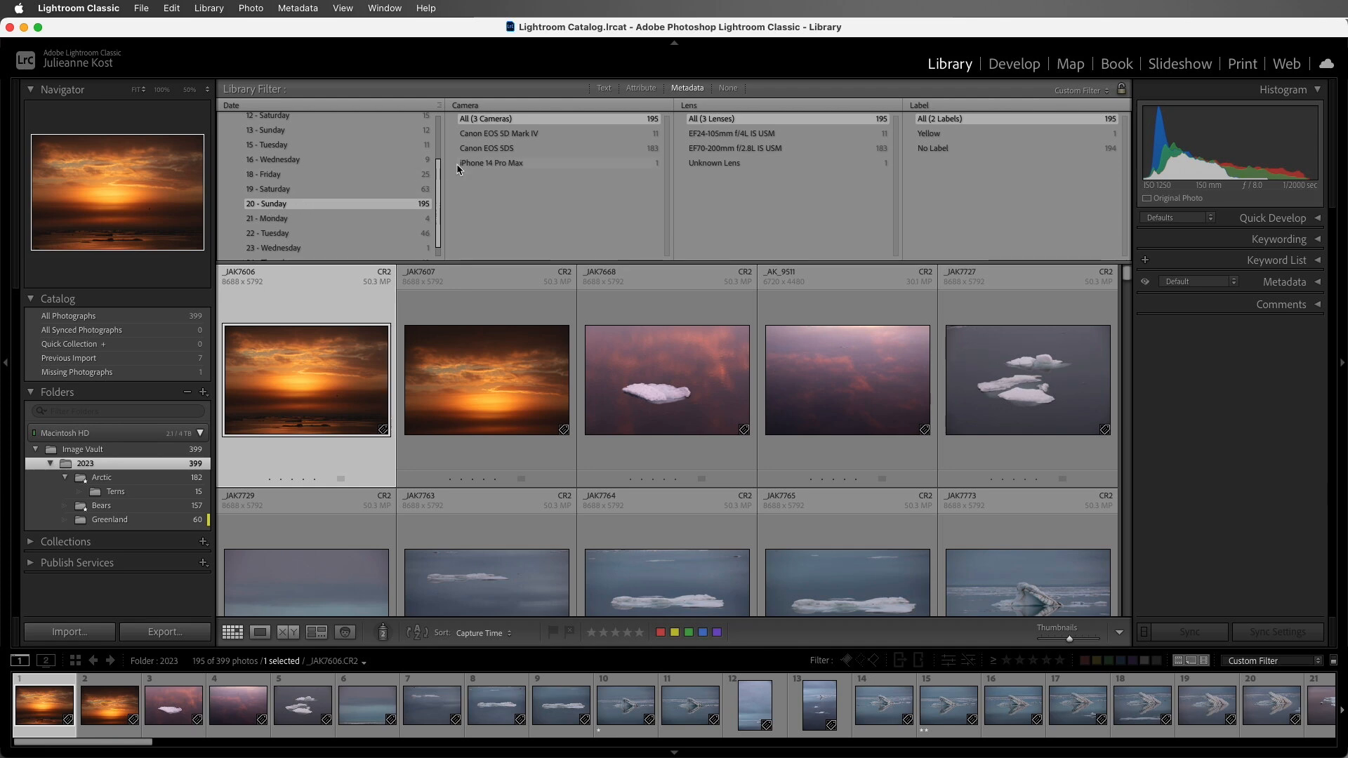
left_click(506, 133)
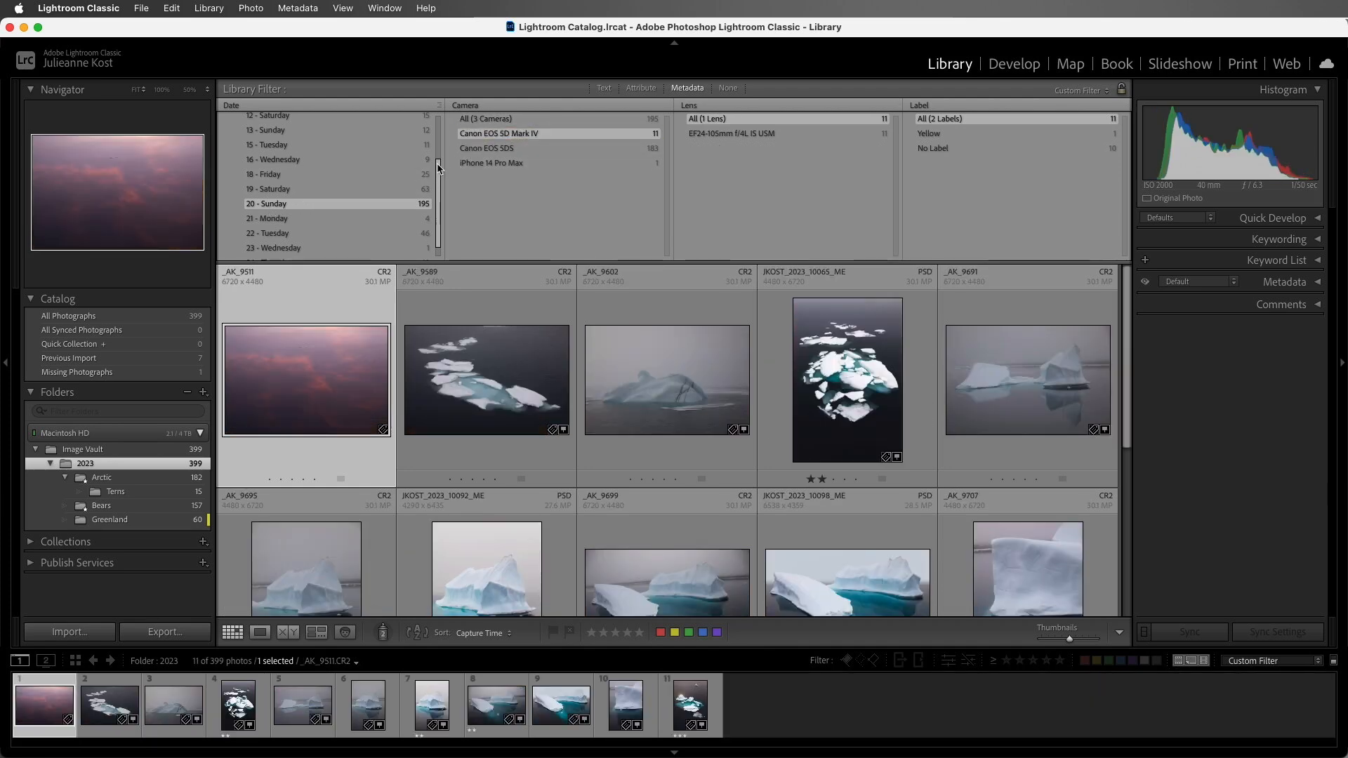
scroll(316, 180, "up", 3)
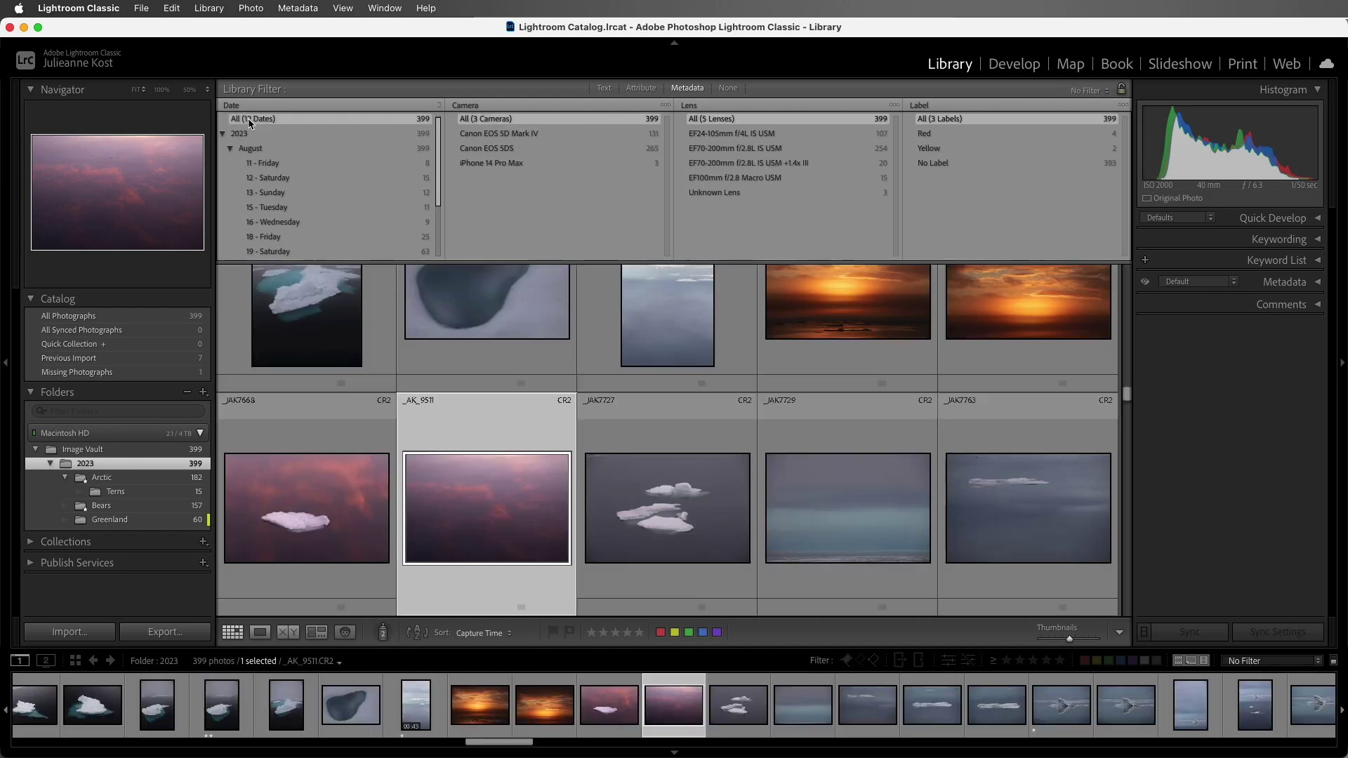
Reset to All, then filter to Canon EOS 5DS with the EF70-200mm f/2.8L IS USM lens.
left_click(253, 119)
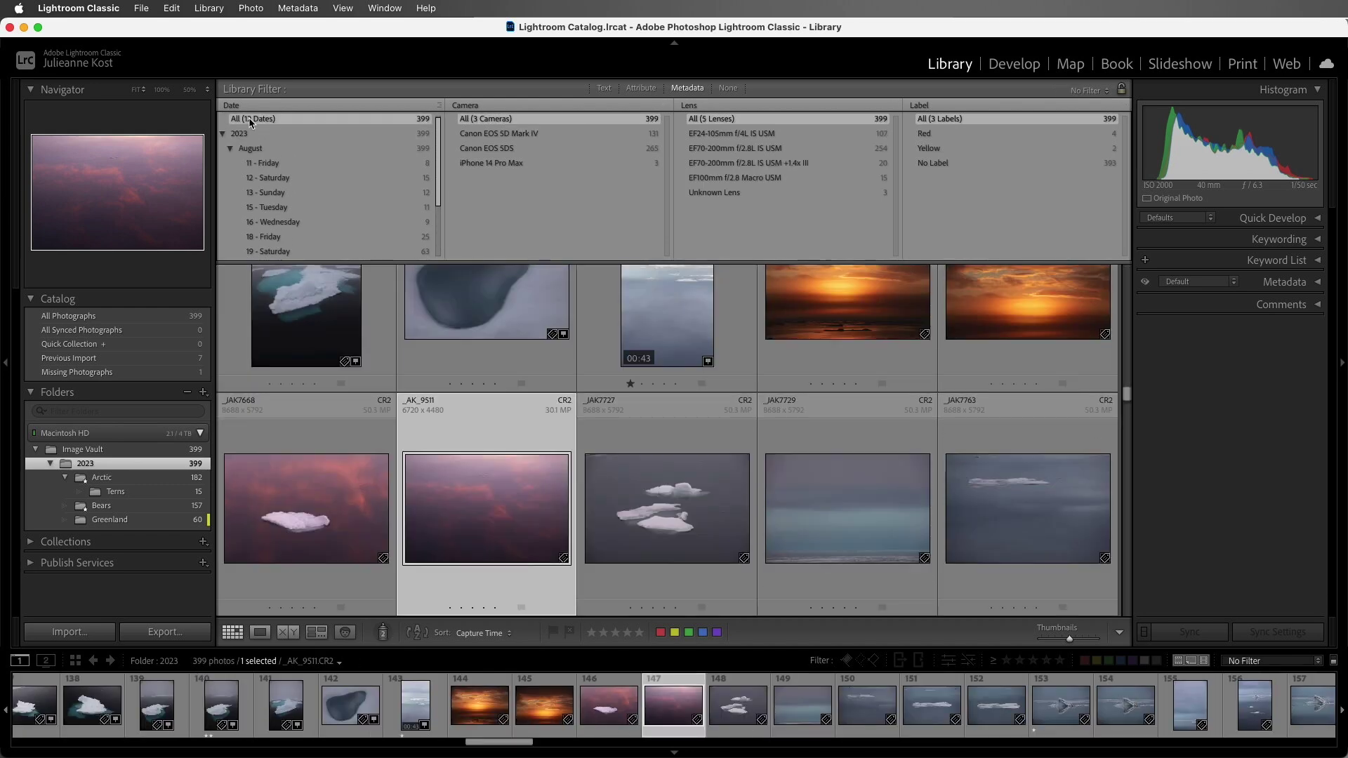
left_click(533, 149)
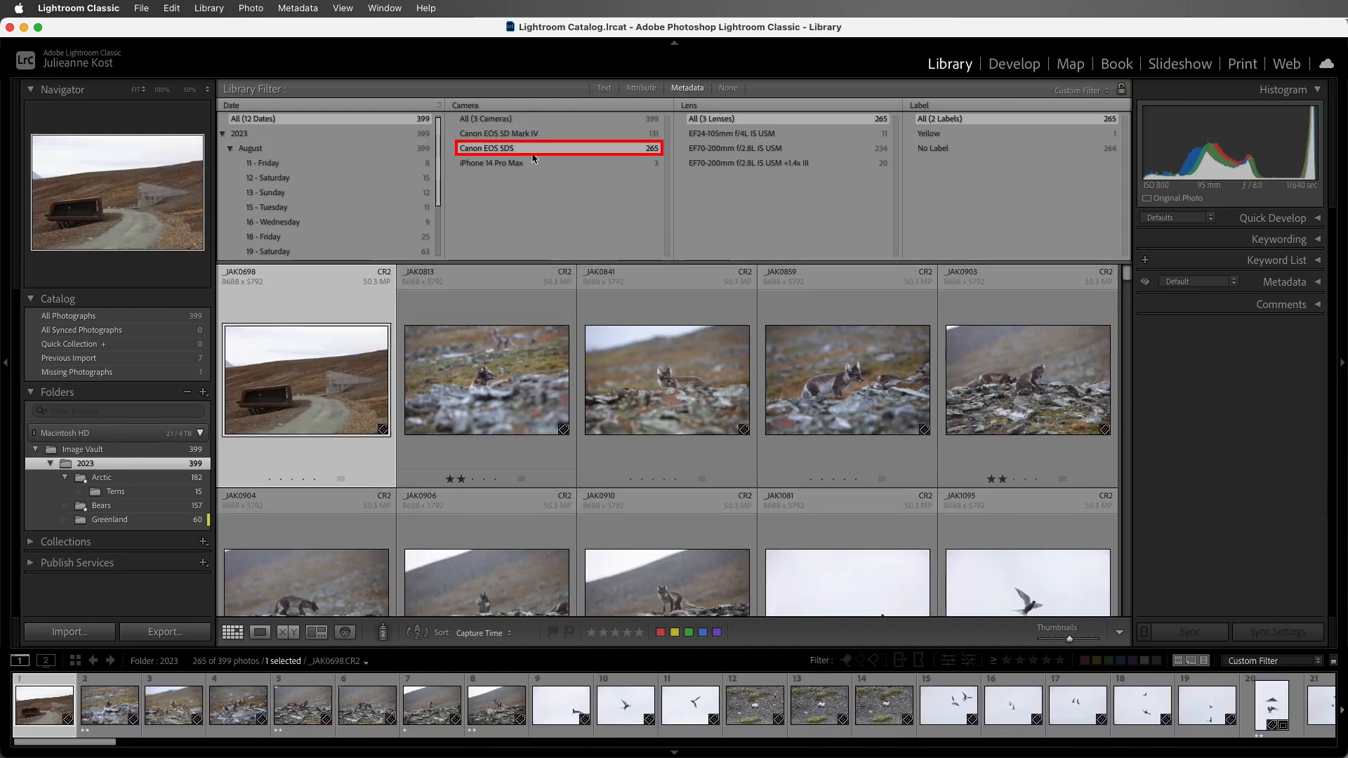
left_click(707, 148)
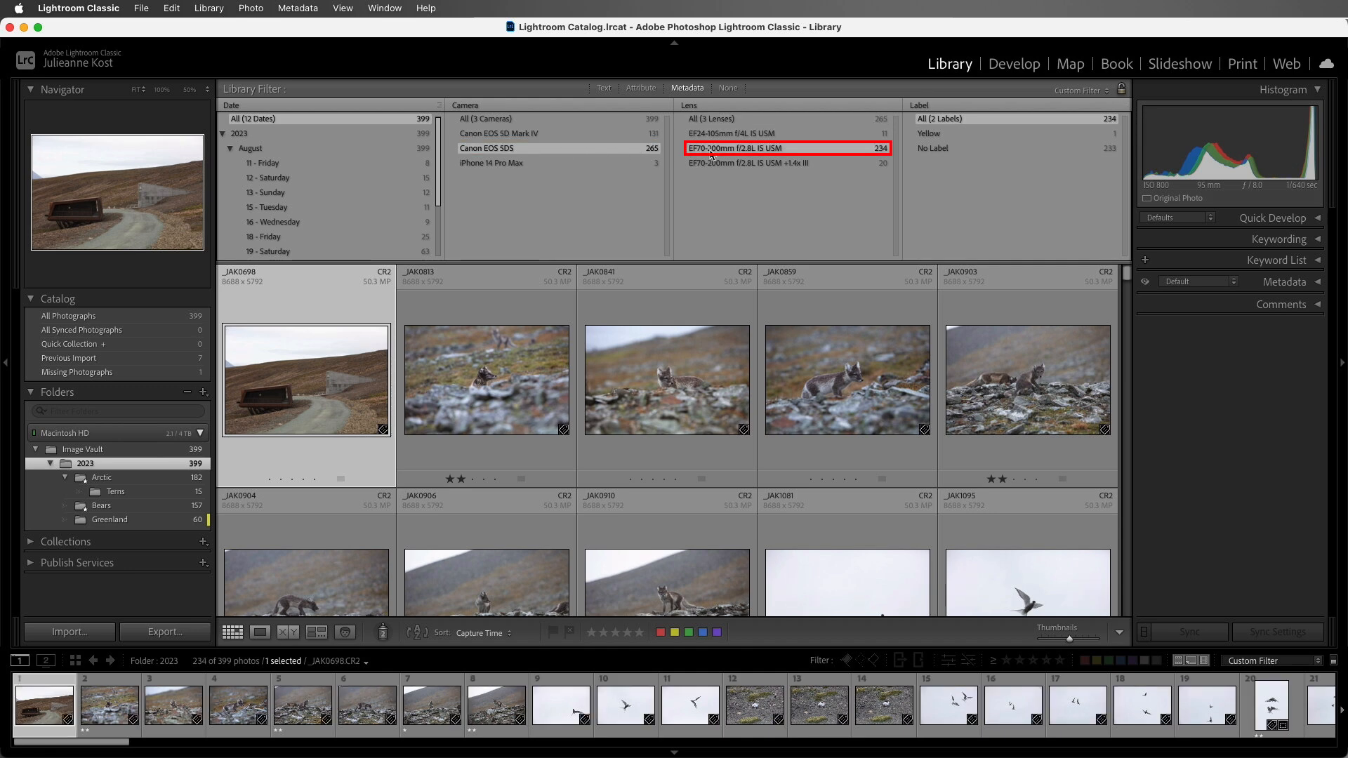
Change the Lens column to ISO Speed, select ISO 3200 through 6400, then reset to All (3 Cameras).
left_click(704, 105)
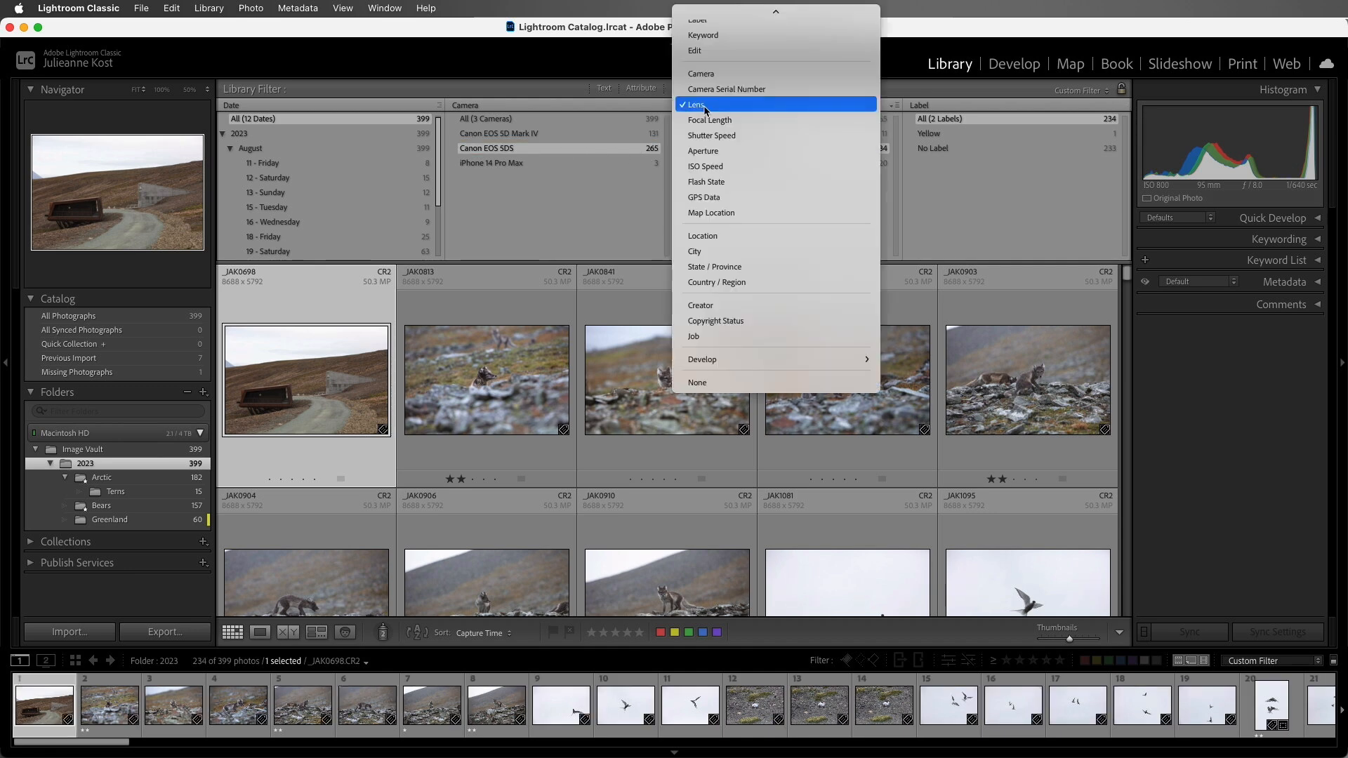
scroll(709, 73, "up", 5)
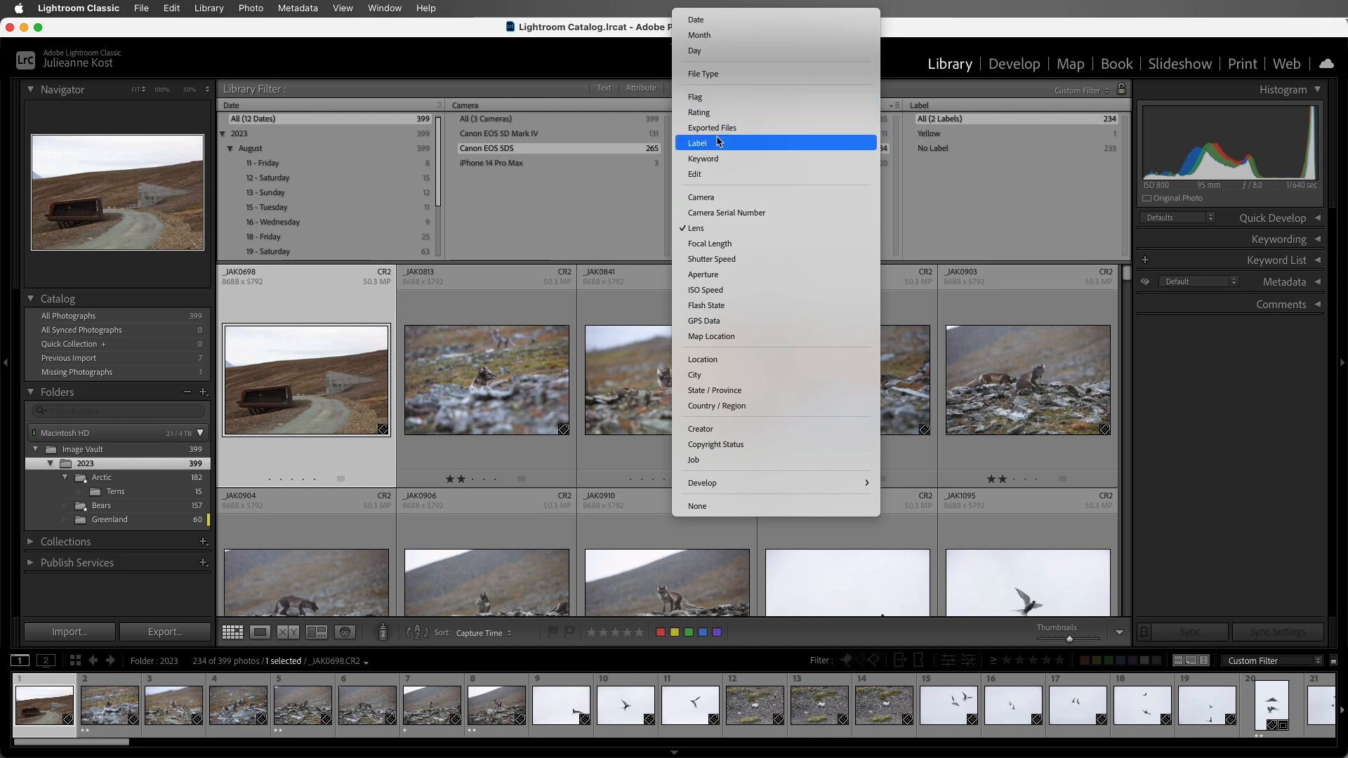
left_click(726, 292)
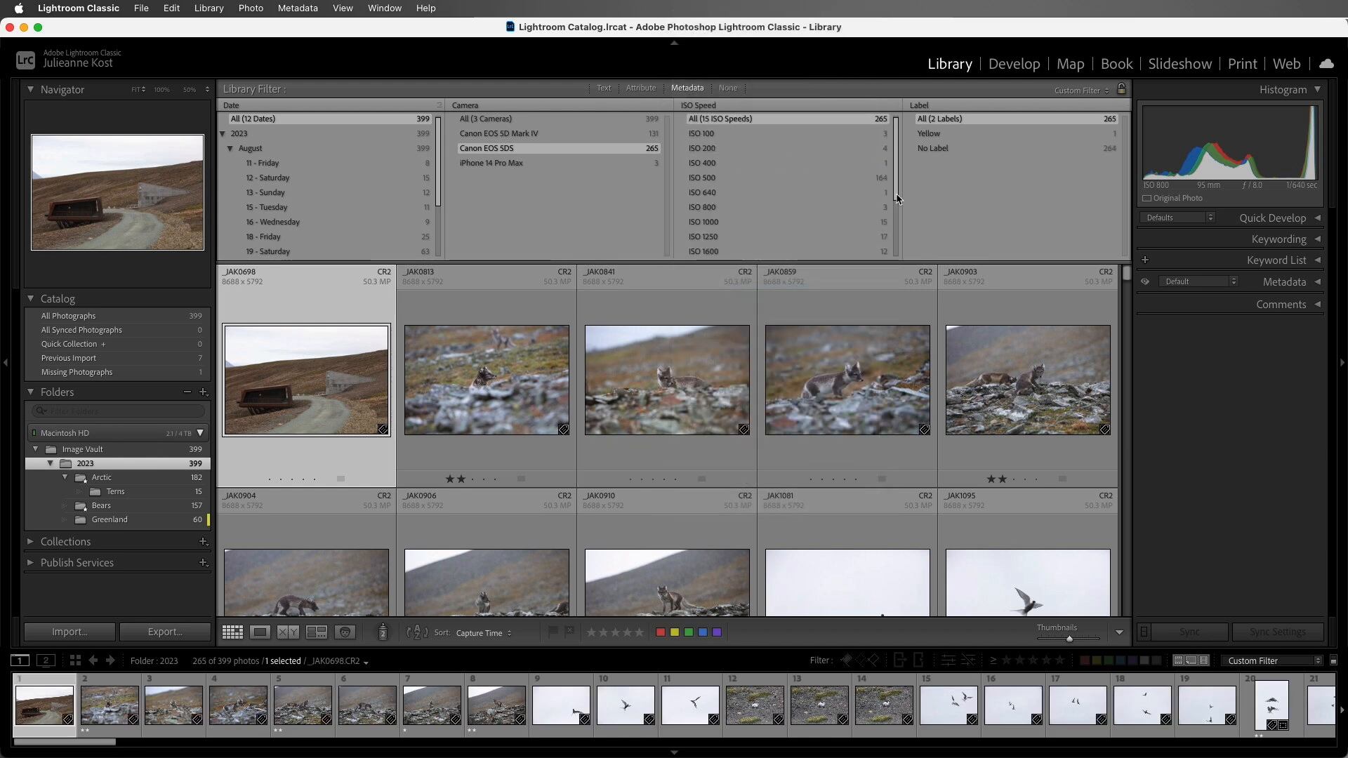
left_click_drag(896, 197, 893, 266)
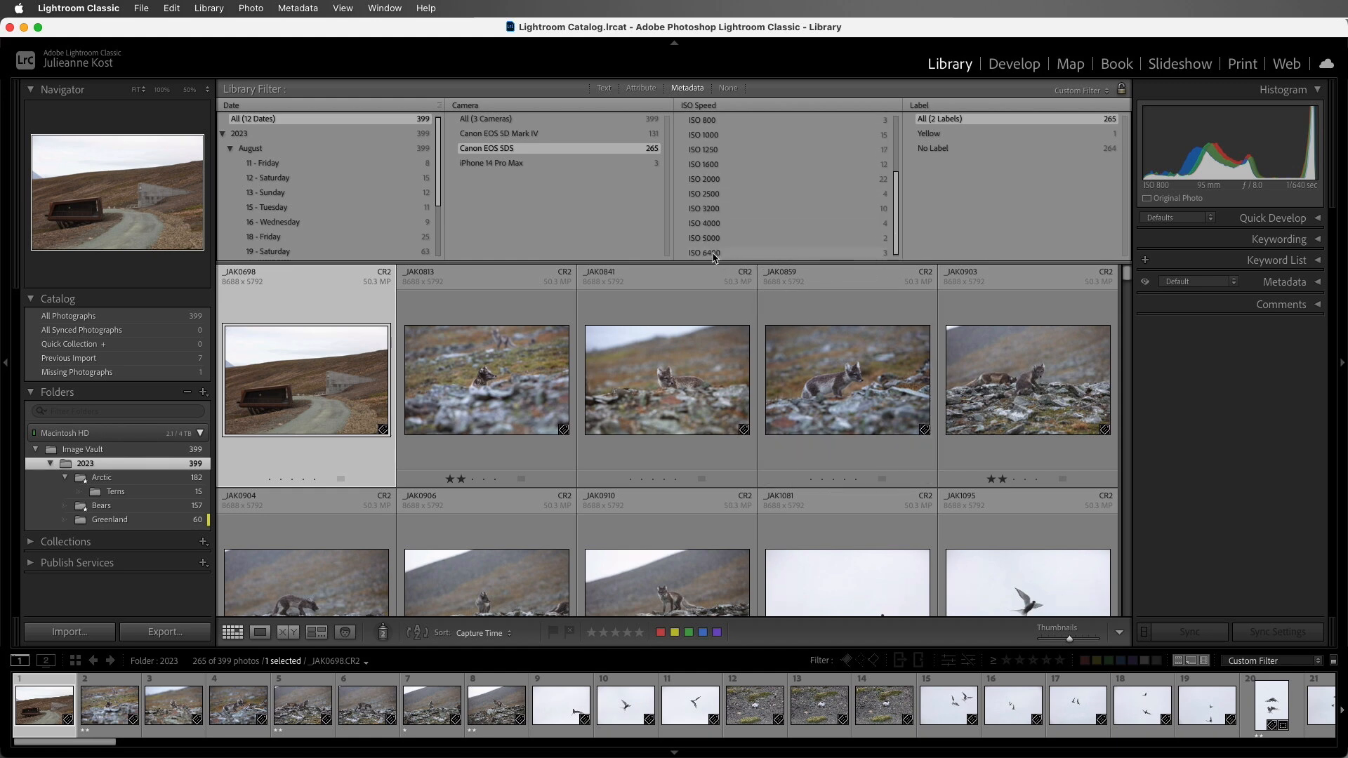
left_click(714, 256)
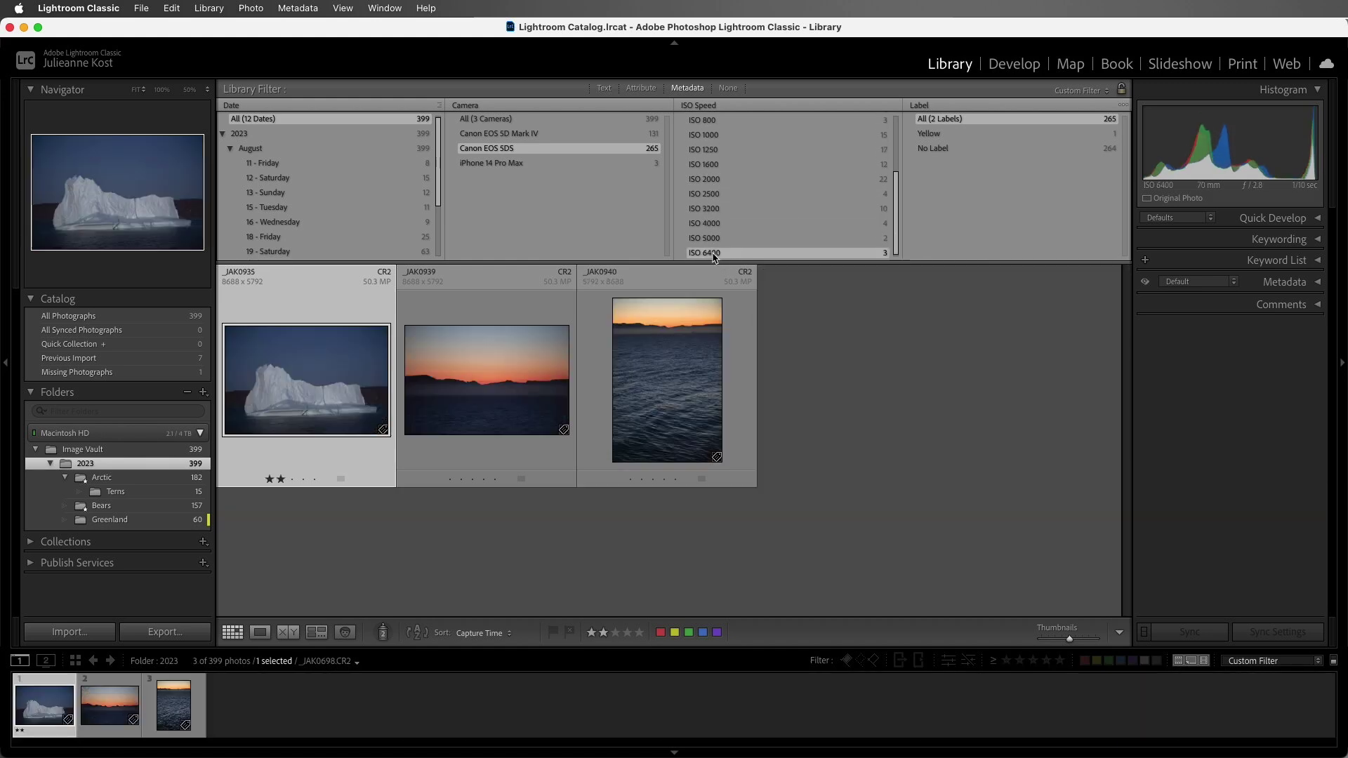
left_click(716, 210, "shift")
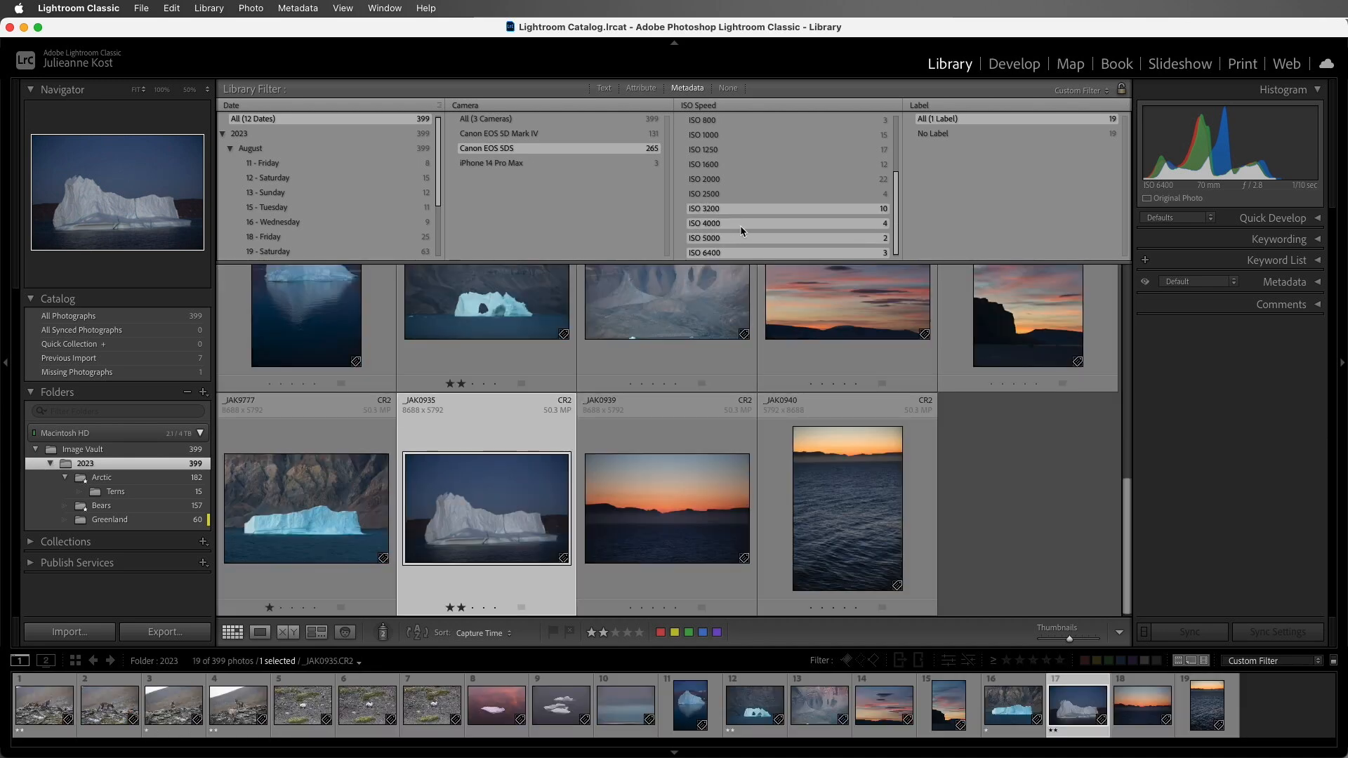
left_click(528, 119)
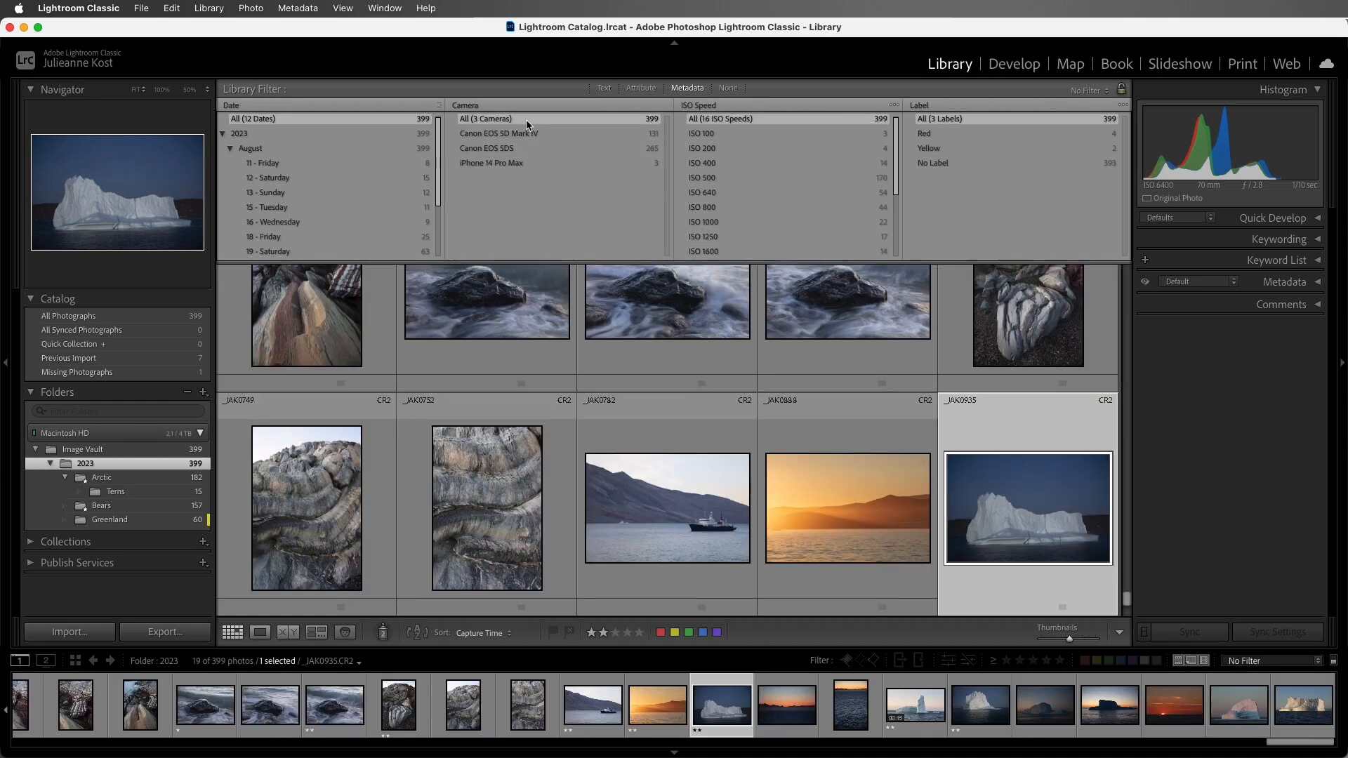
Change the ISO Speed column to Copyright Status and filter to Copyrighted photos.
left_click(724, 108)
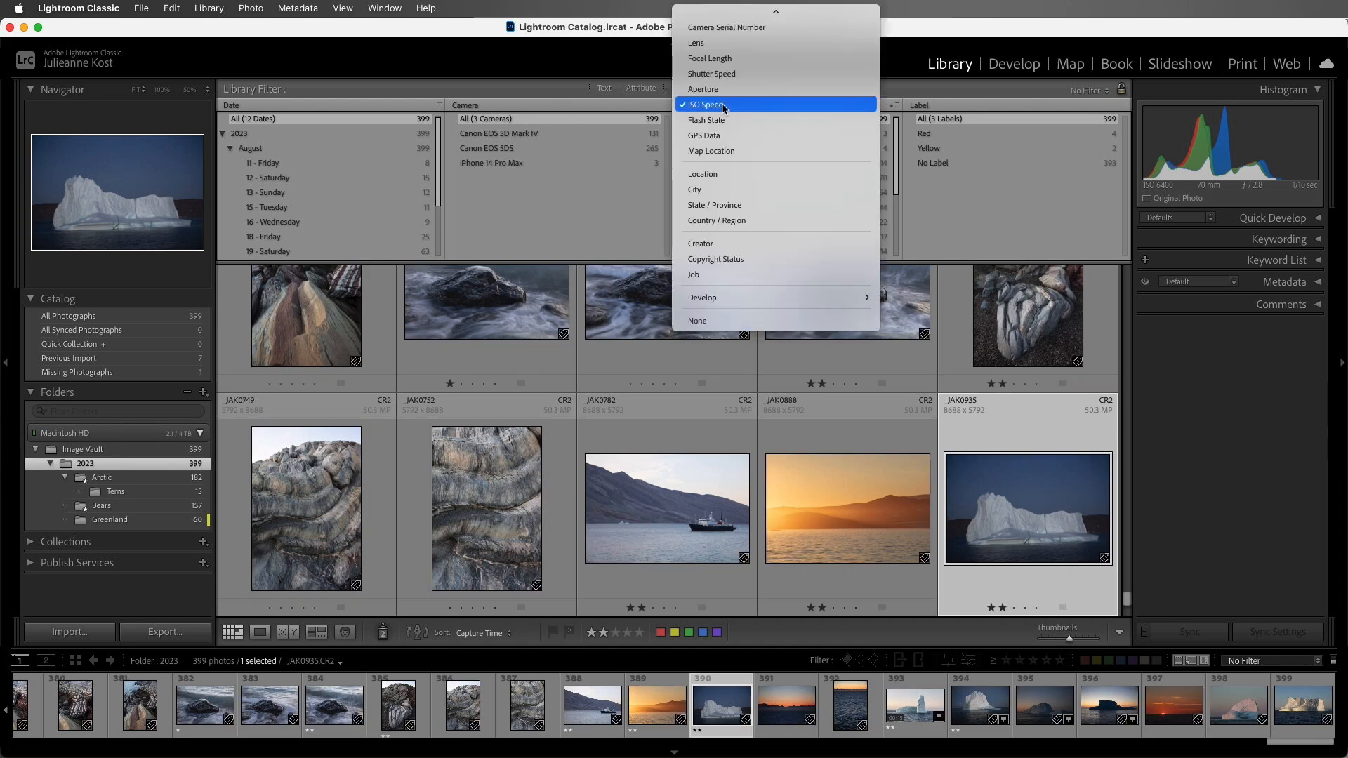
left_click(768, 260)
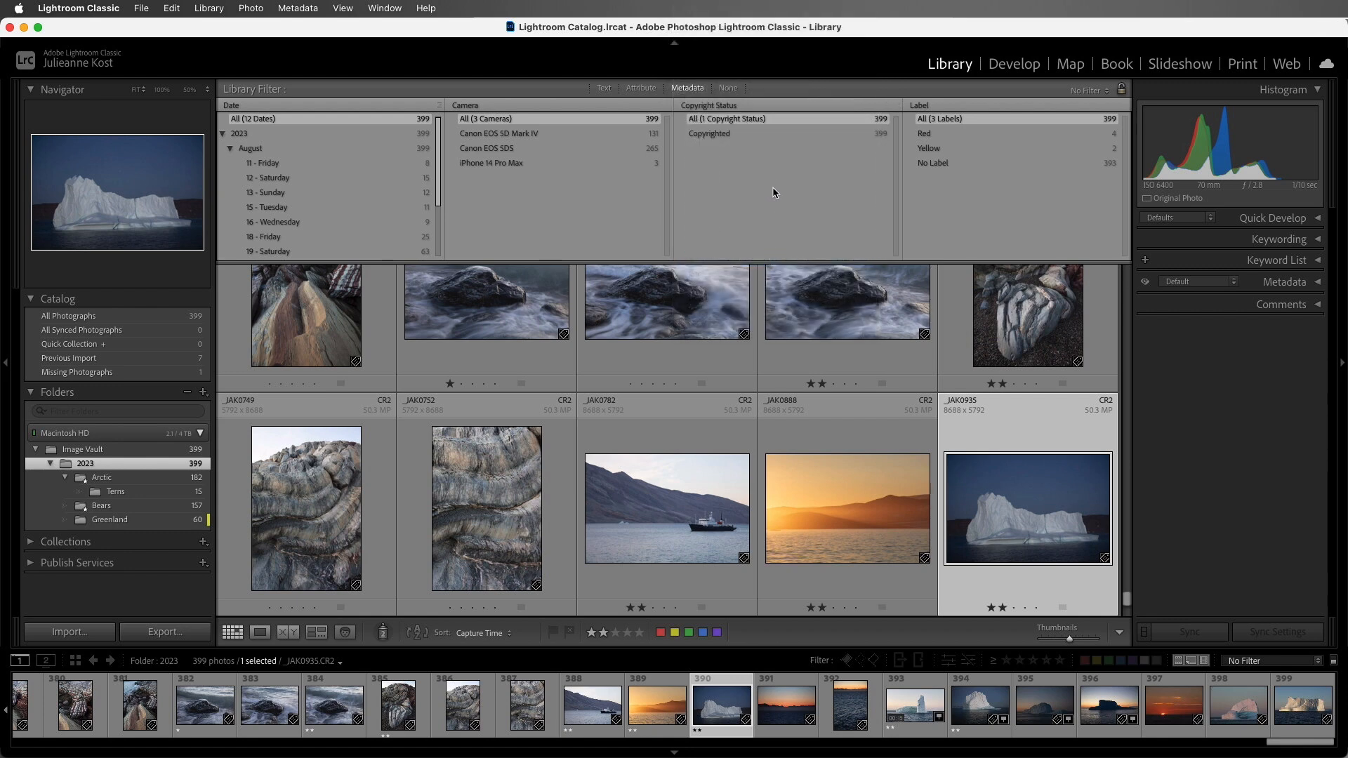
left_click(754, 133)
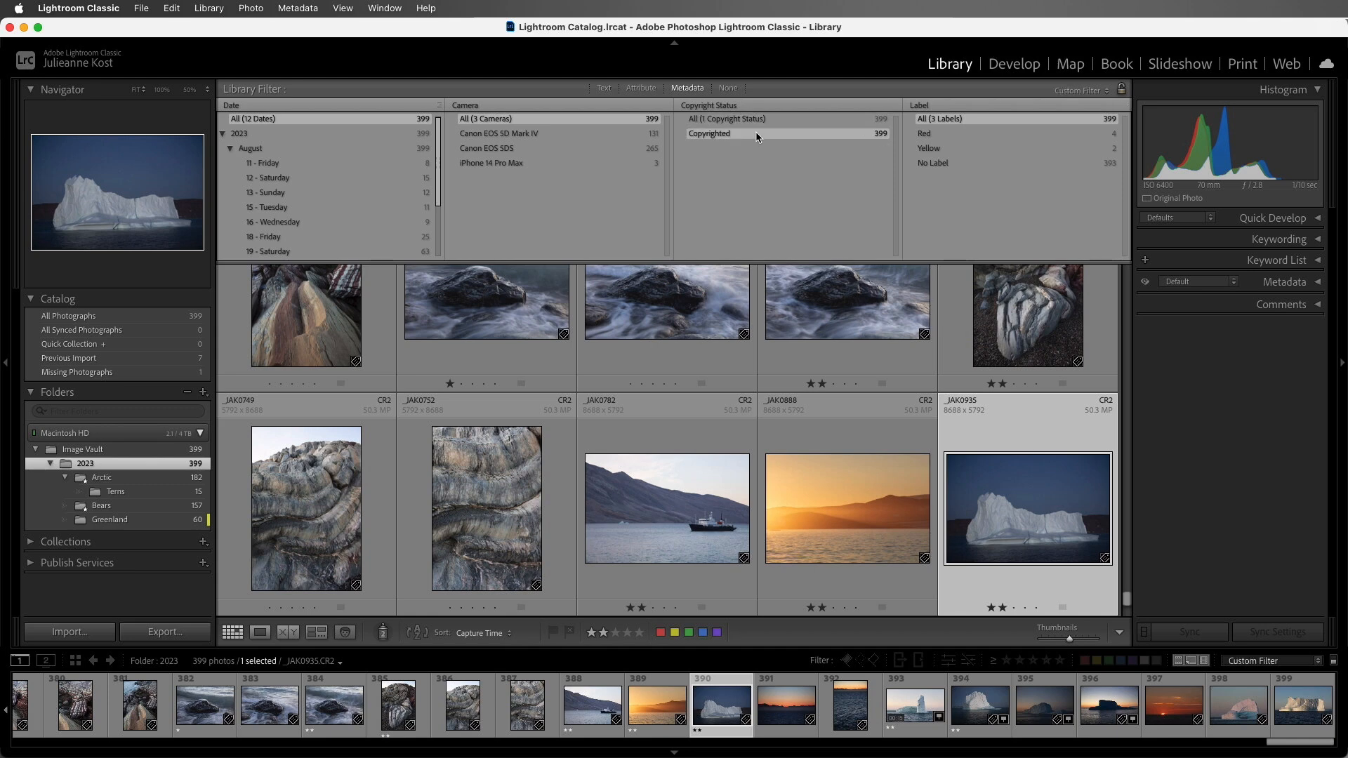
left_click(898, 108)
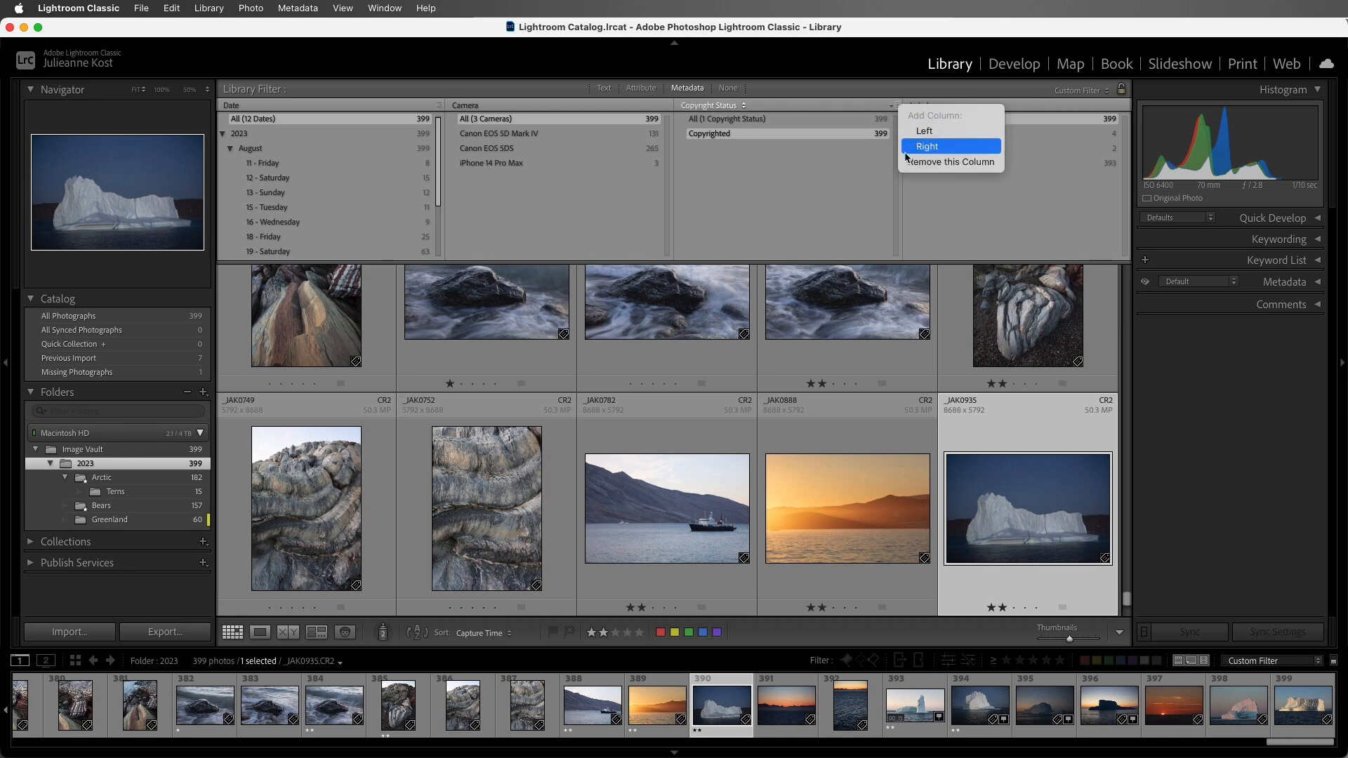
left_click(859, 170)
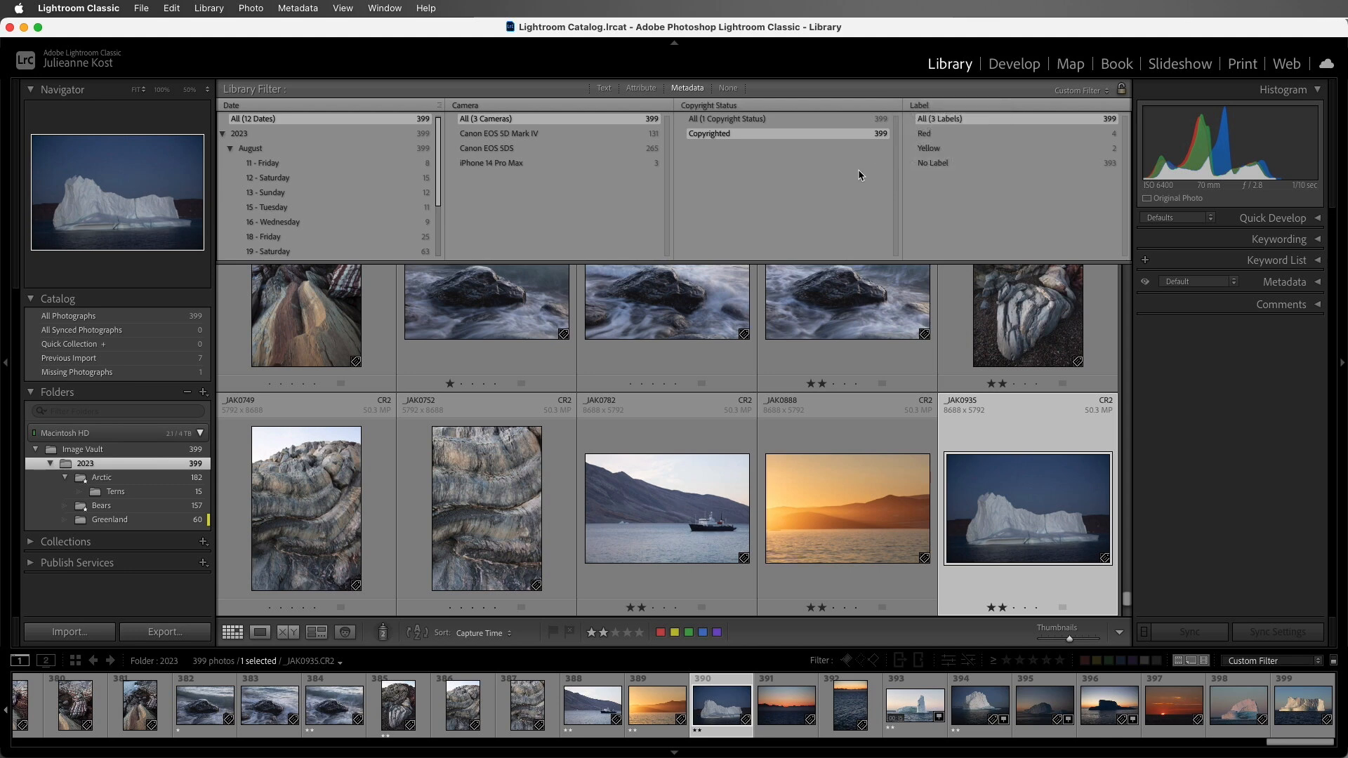
Filter to Canon EOS 5DS, switch the column back to ISO Speed and select ISO 3200 through 6400.
left_click(610, 147)
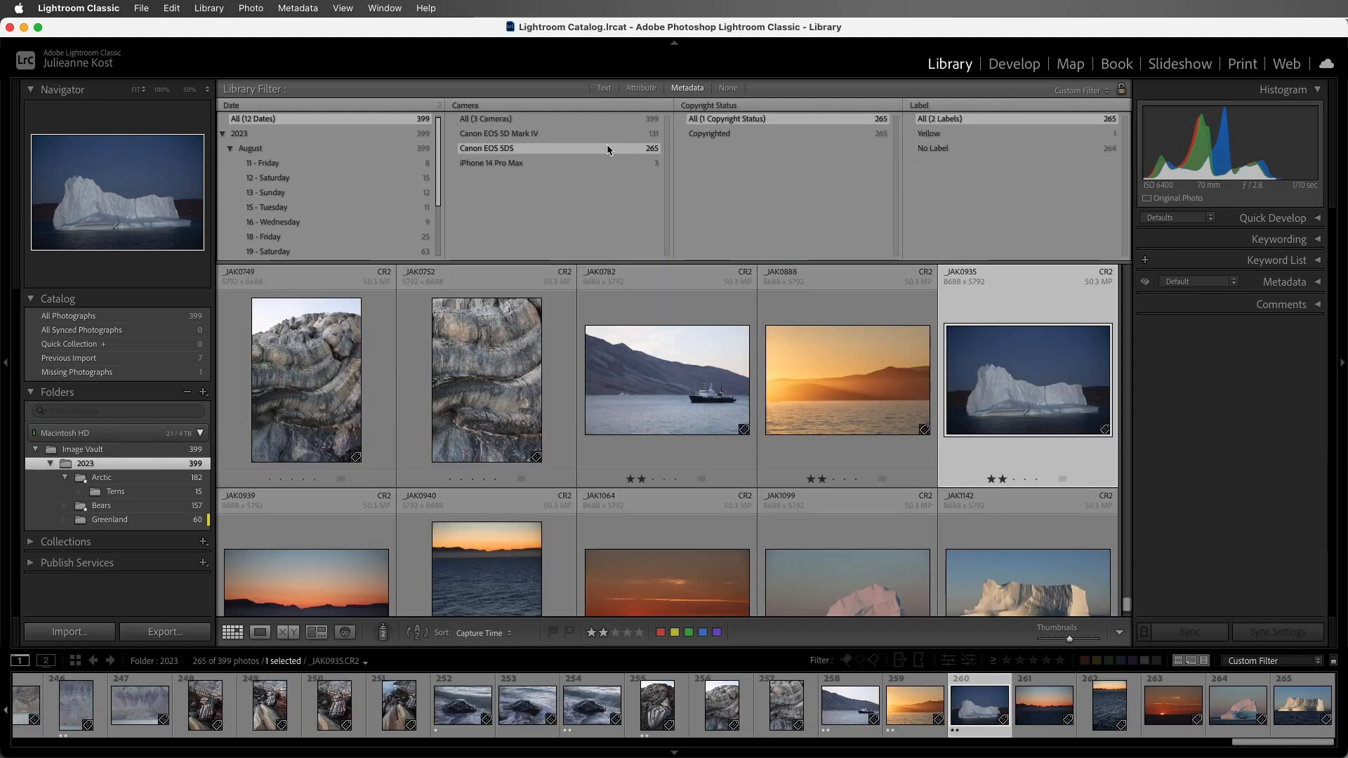
left_click(737, 105)
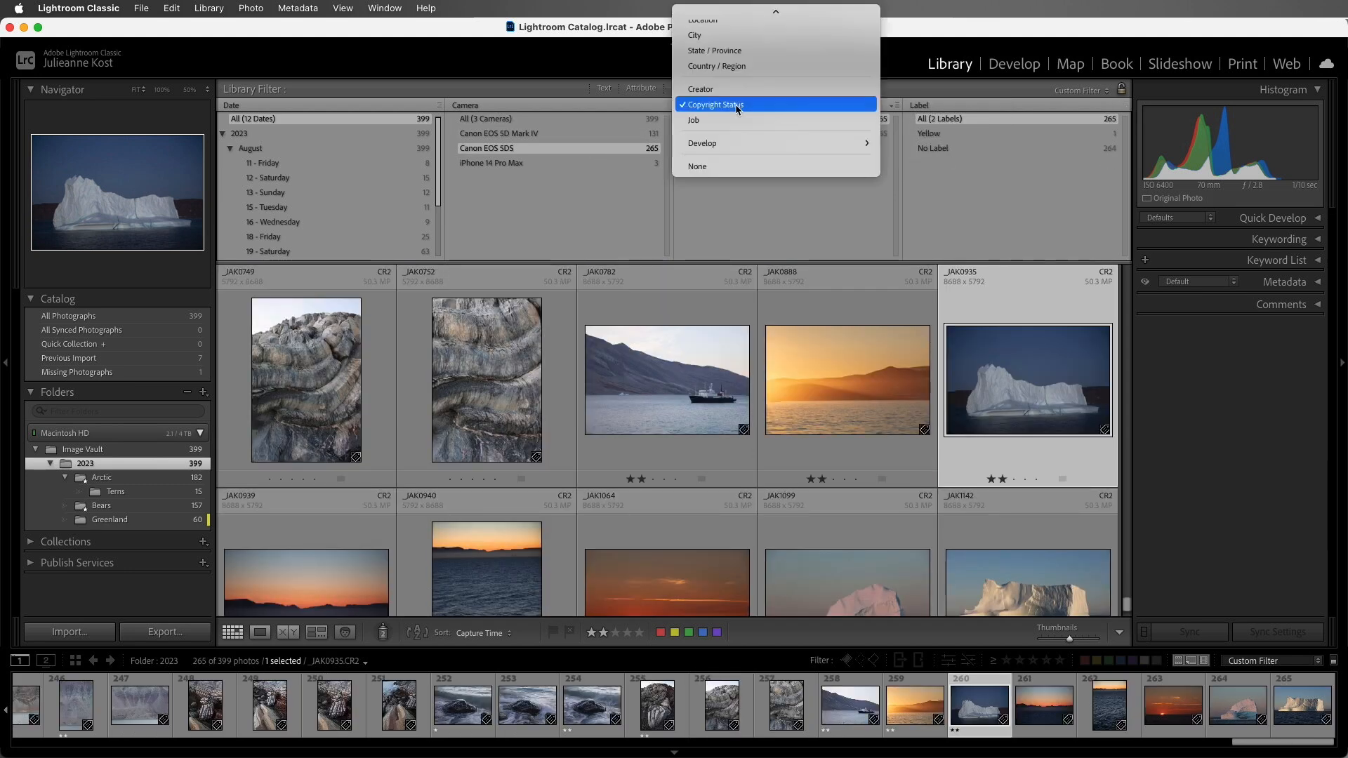
scroll(737, 106, "up", 5)
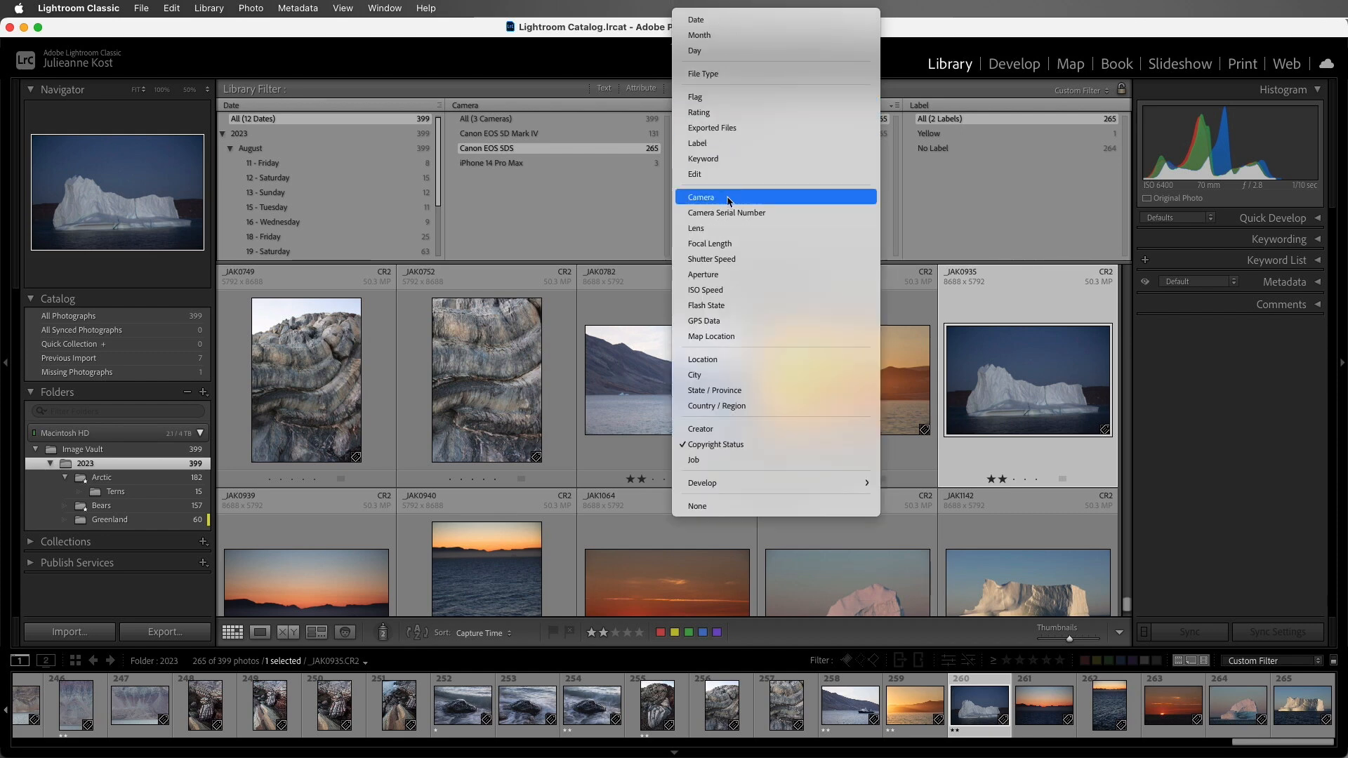
left_click(734, 290)
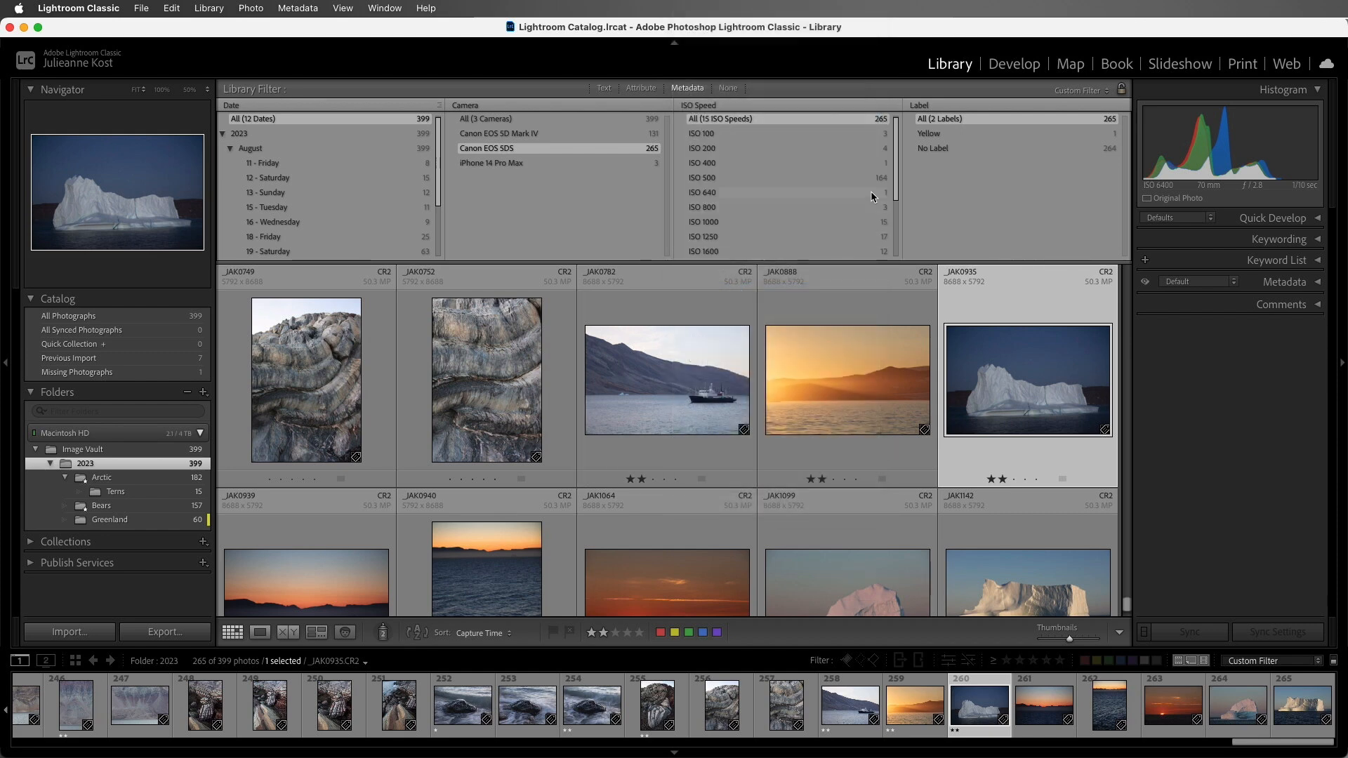
scroll(876, 189, "down", 3)
left_click(721, 253)
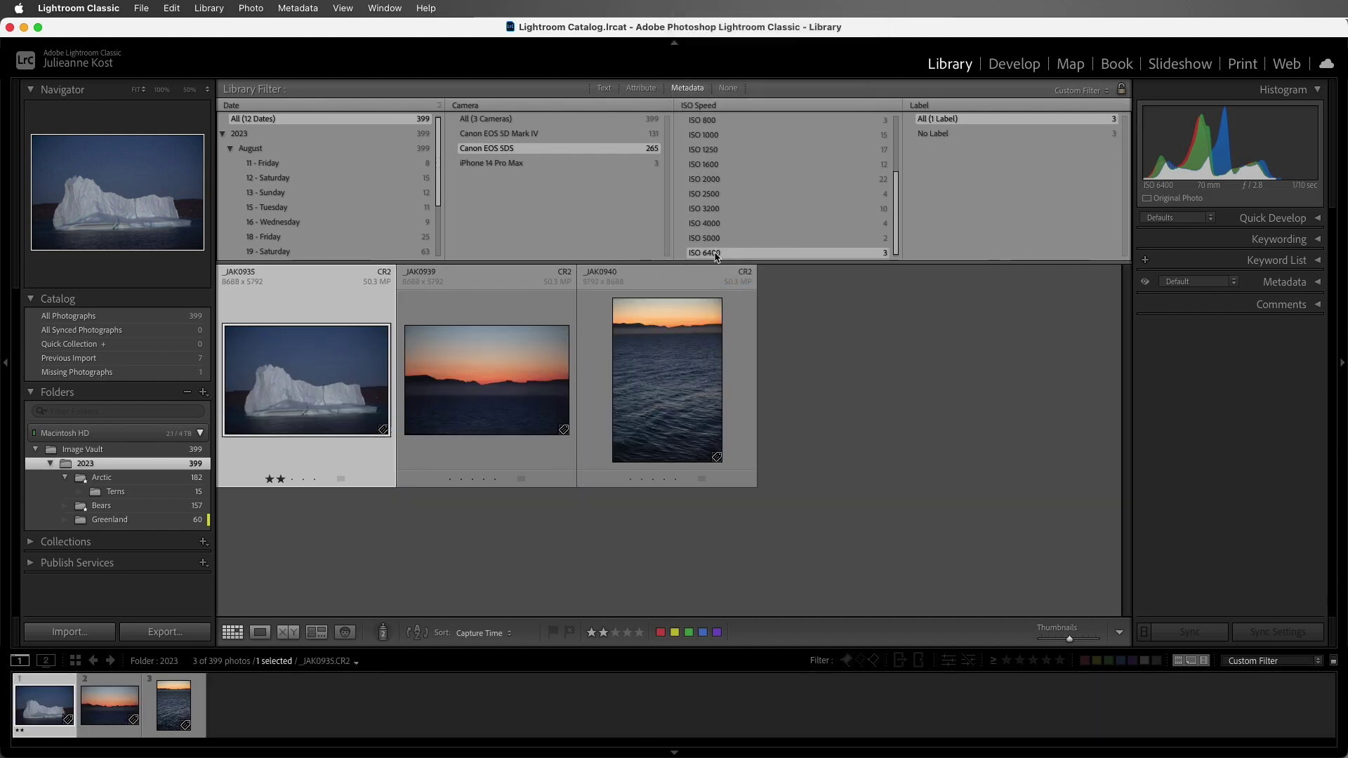
left_click(715, 212, "shift")
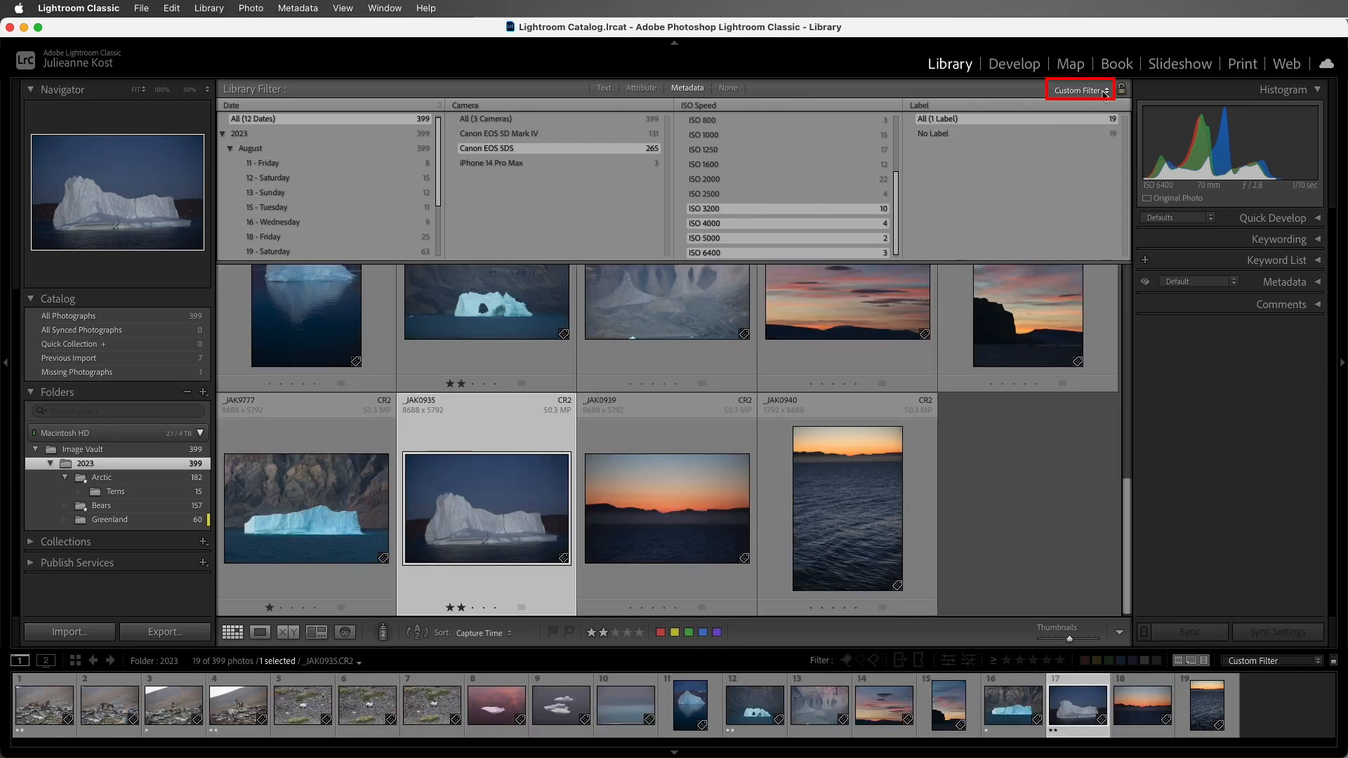
Save the current filter as a new preset named JK 5DS High ISO via the Custom Filter list.
left_click(1104, 93)
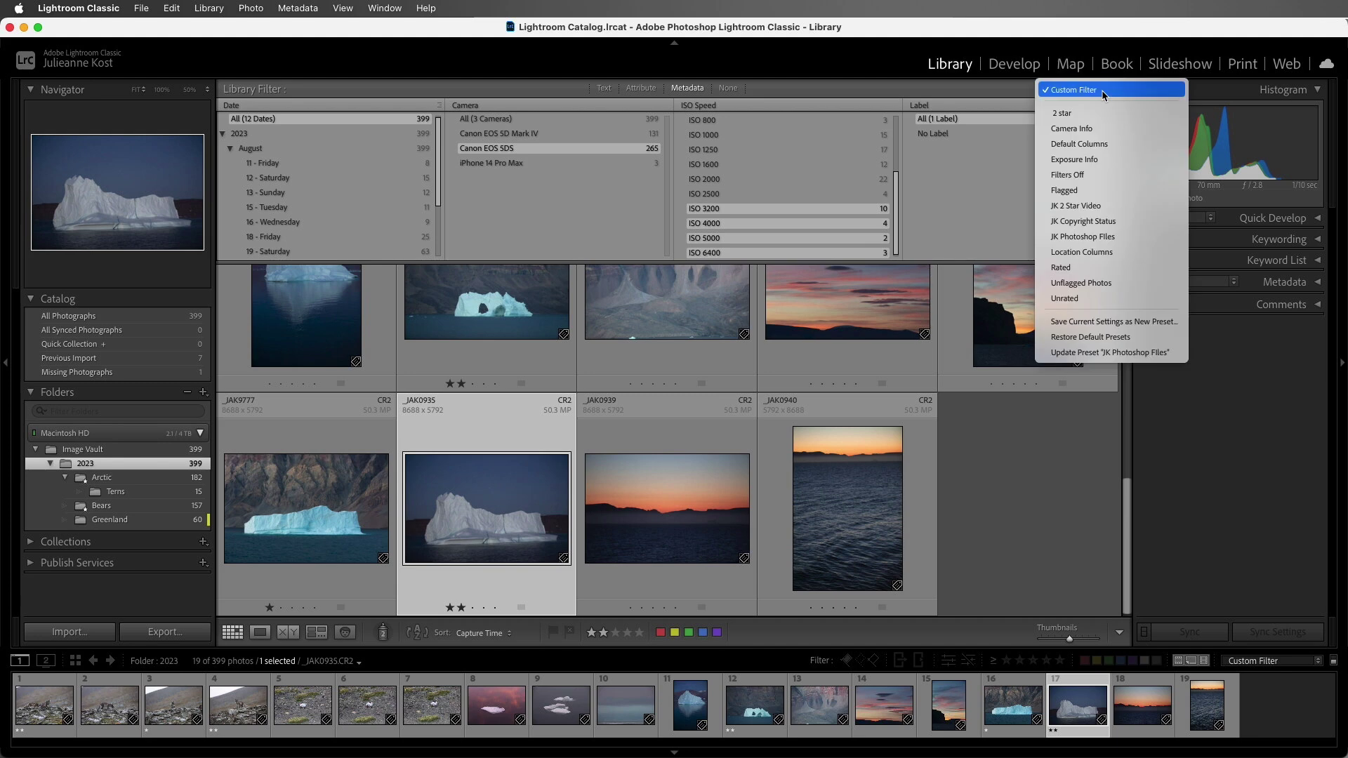
left_click(1106, 322)
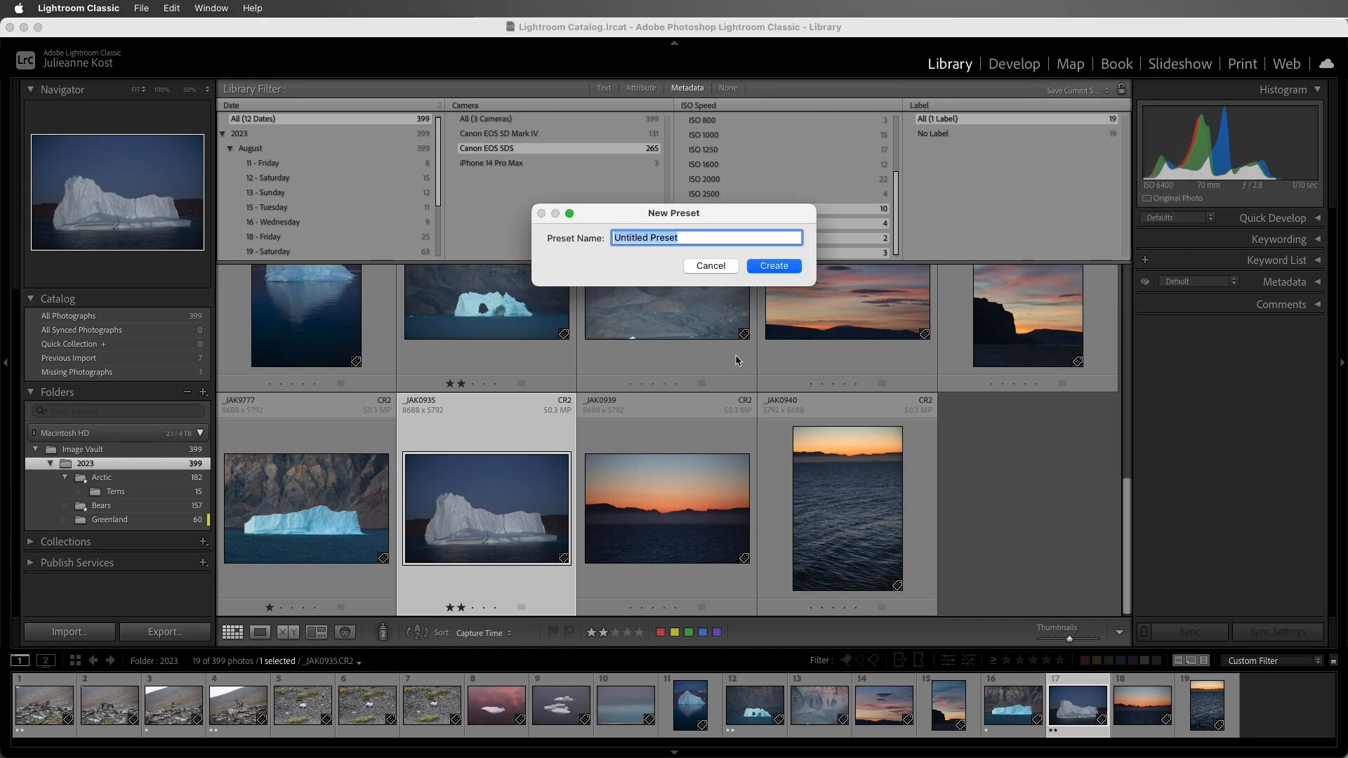
type("JK 5DS High ISO")
left_click(773, 270)
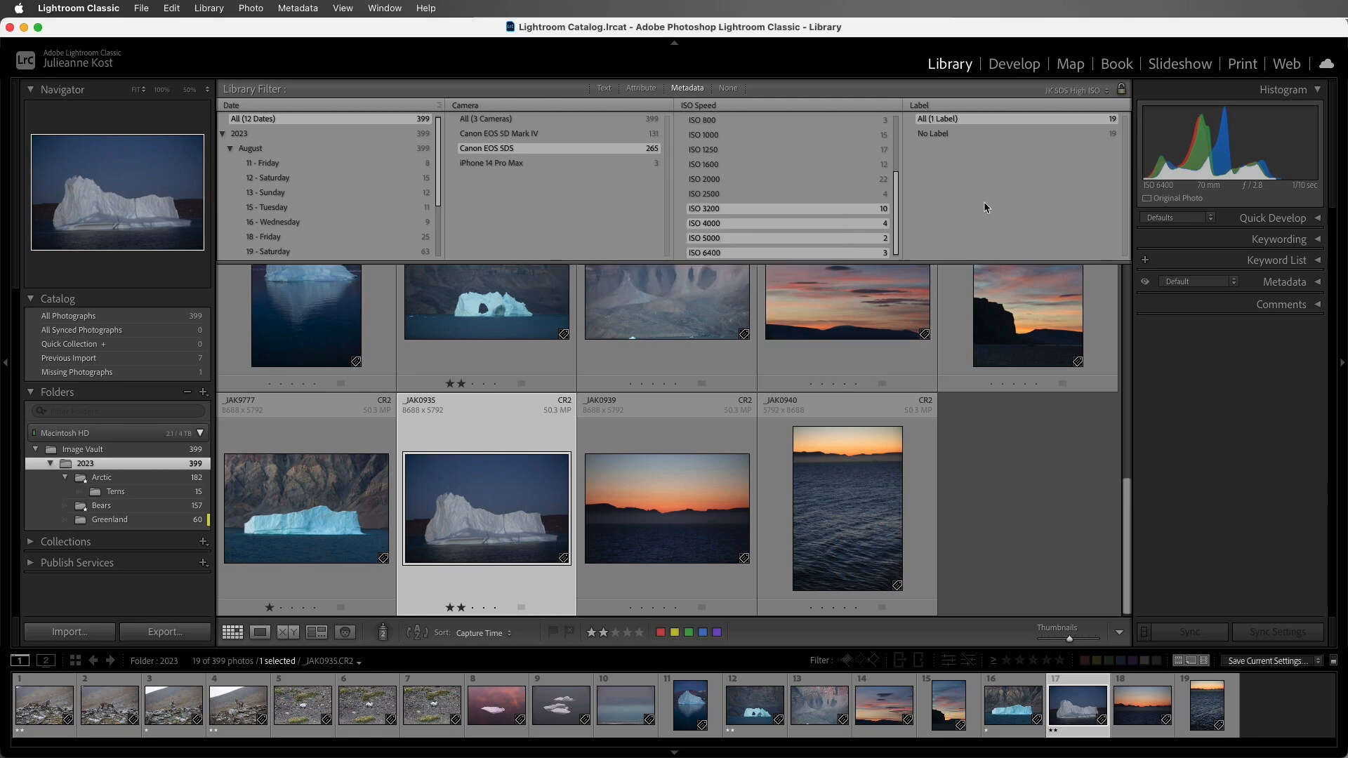
left_click(1096, 91)
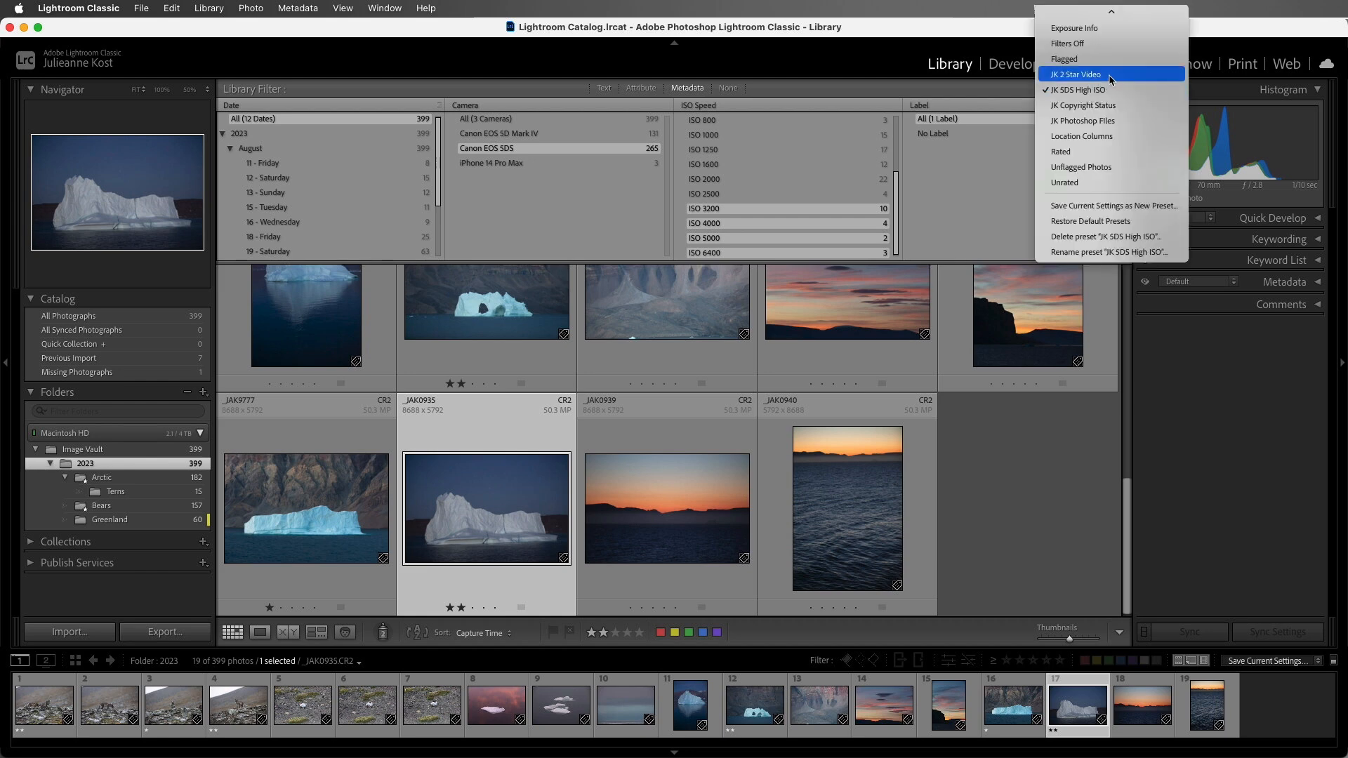
Apply the JK 2 Star Video, JK Copyright Status and JK Photoshop Files presets in turn.
left_click(1111, 76)
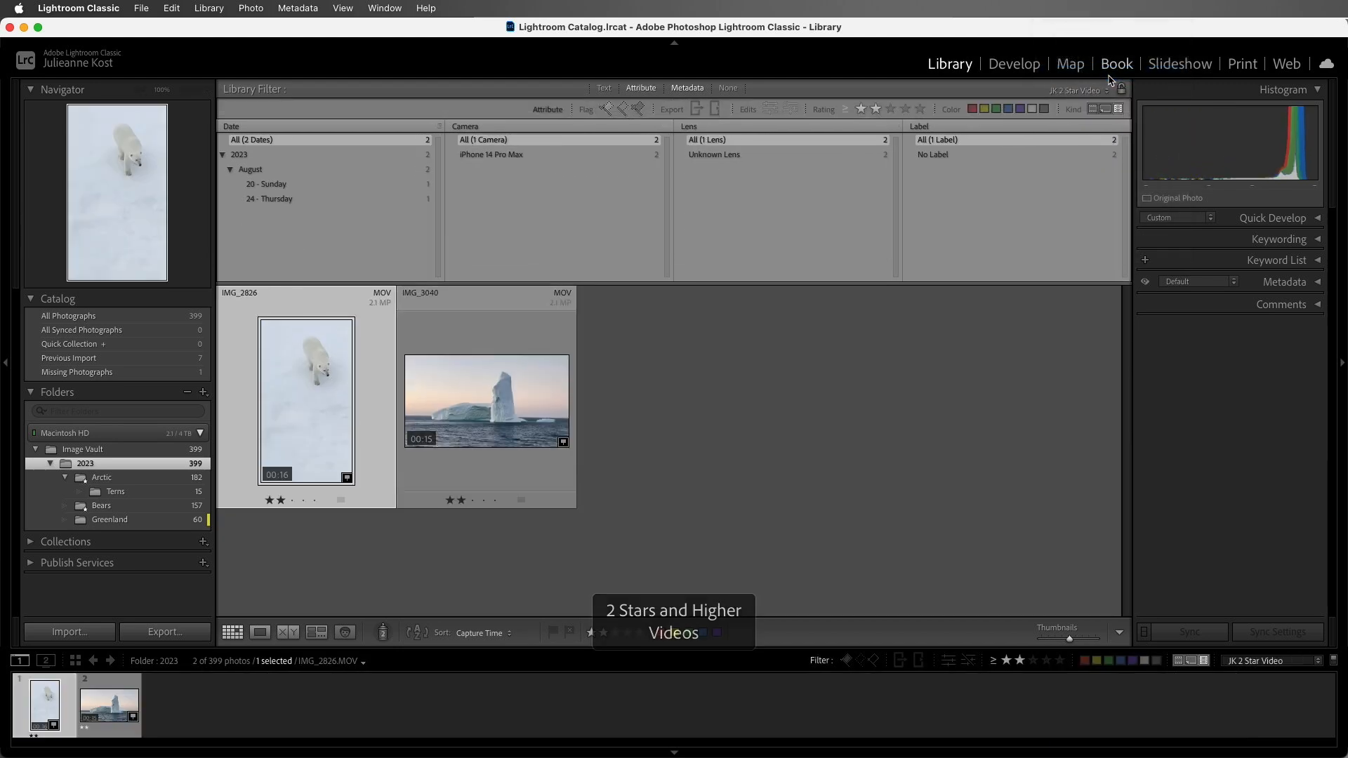
left_click(1107, 91)
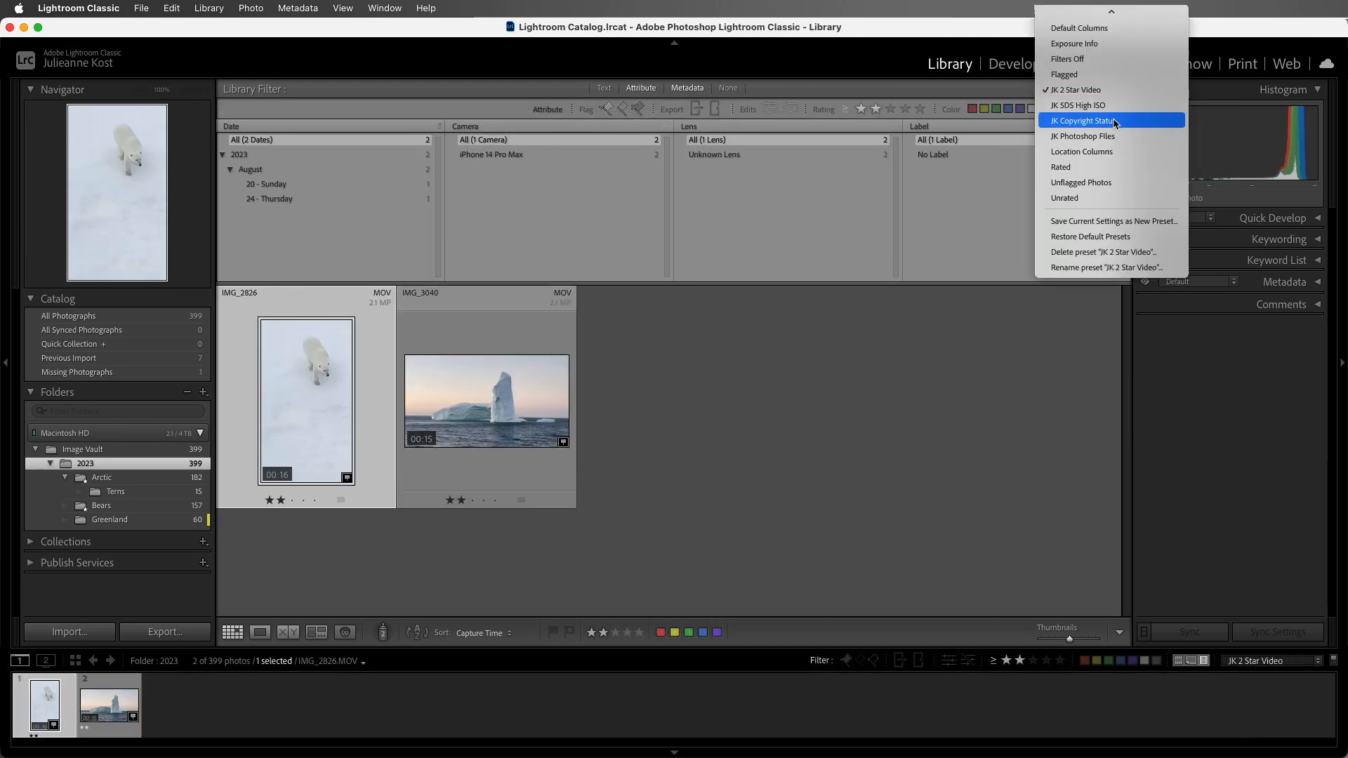
left_click(1109, 121)
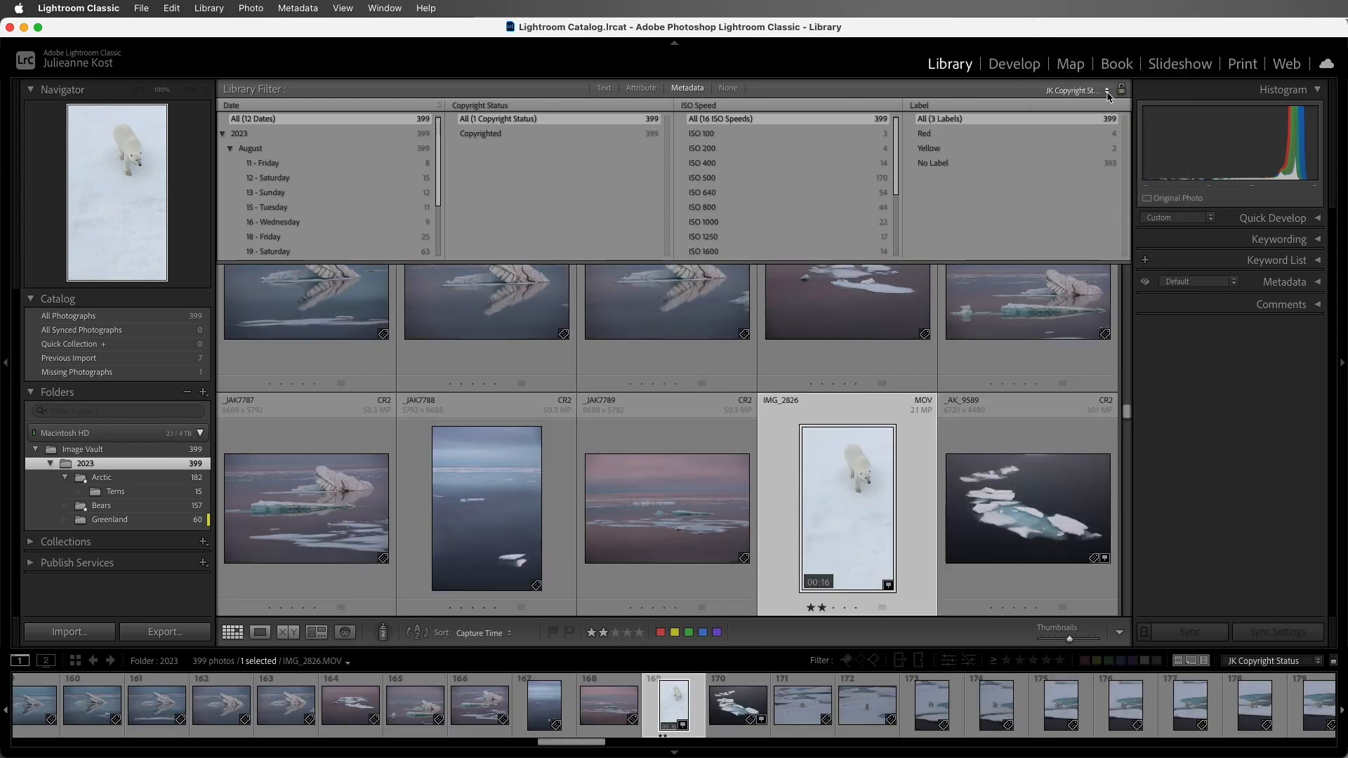
left_click(1108, 91)
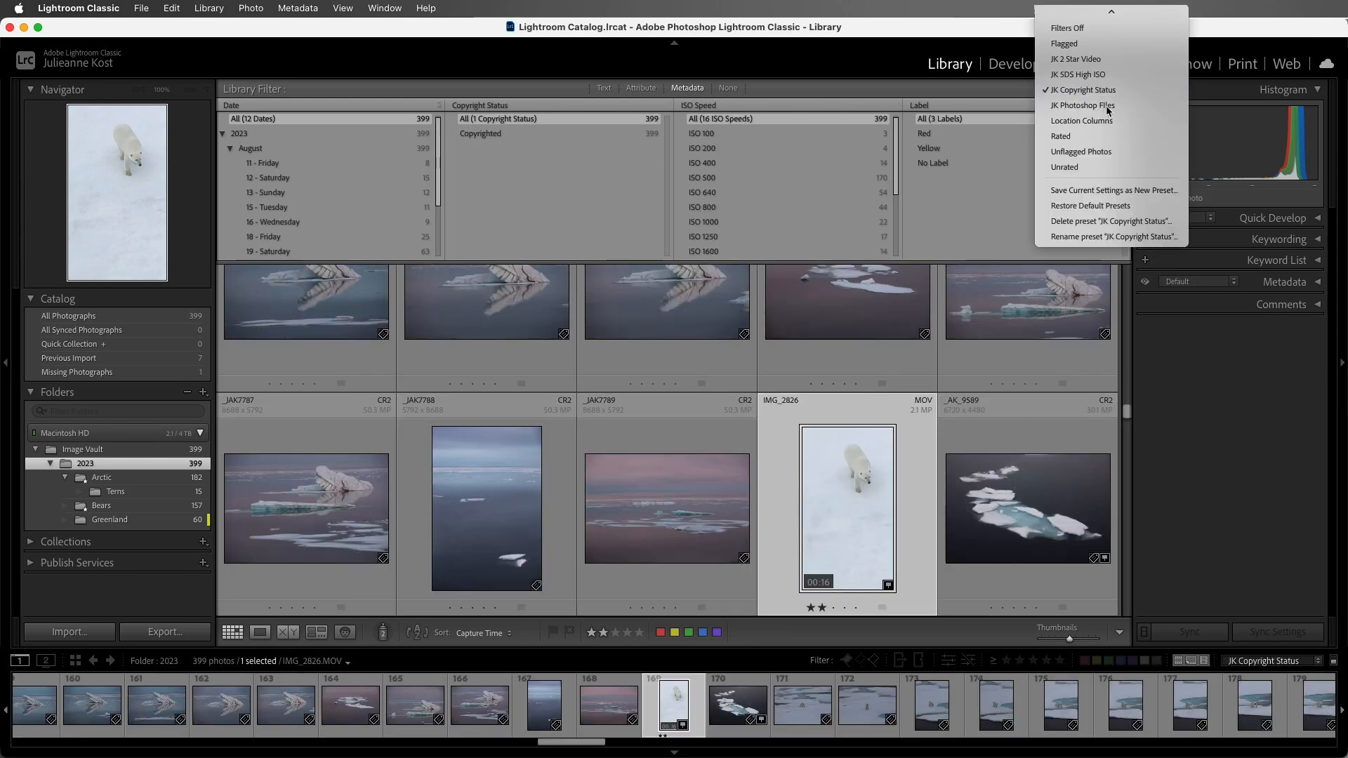
left_click(1108, 105)
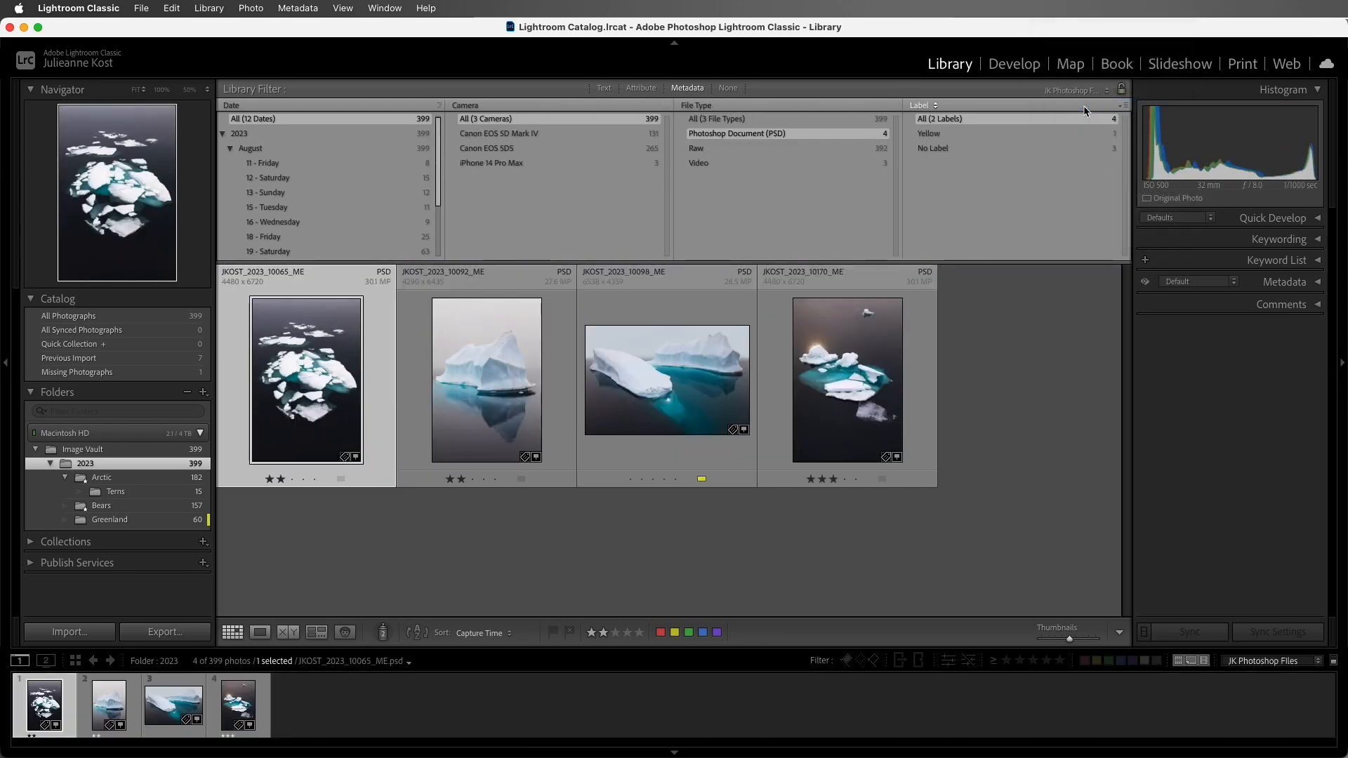
Turn the library filter off, back on with Cmd+L, then off again to show all 399 photos.
left_click(728, 89)
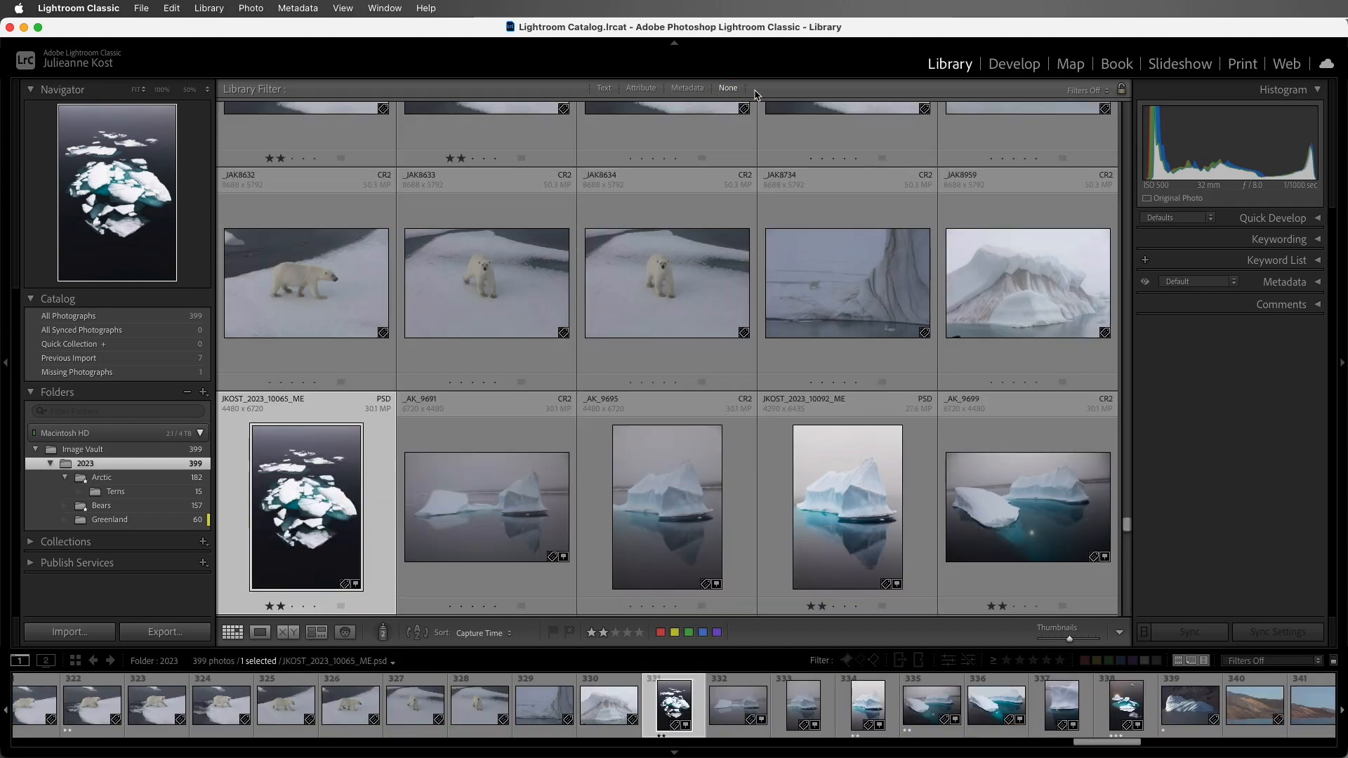
key("super+l")
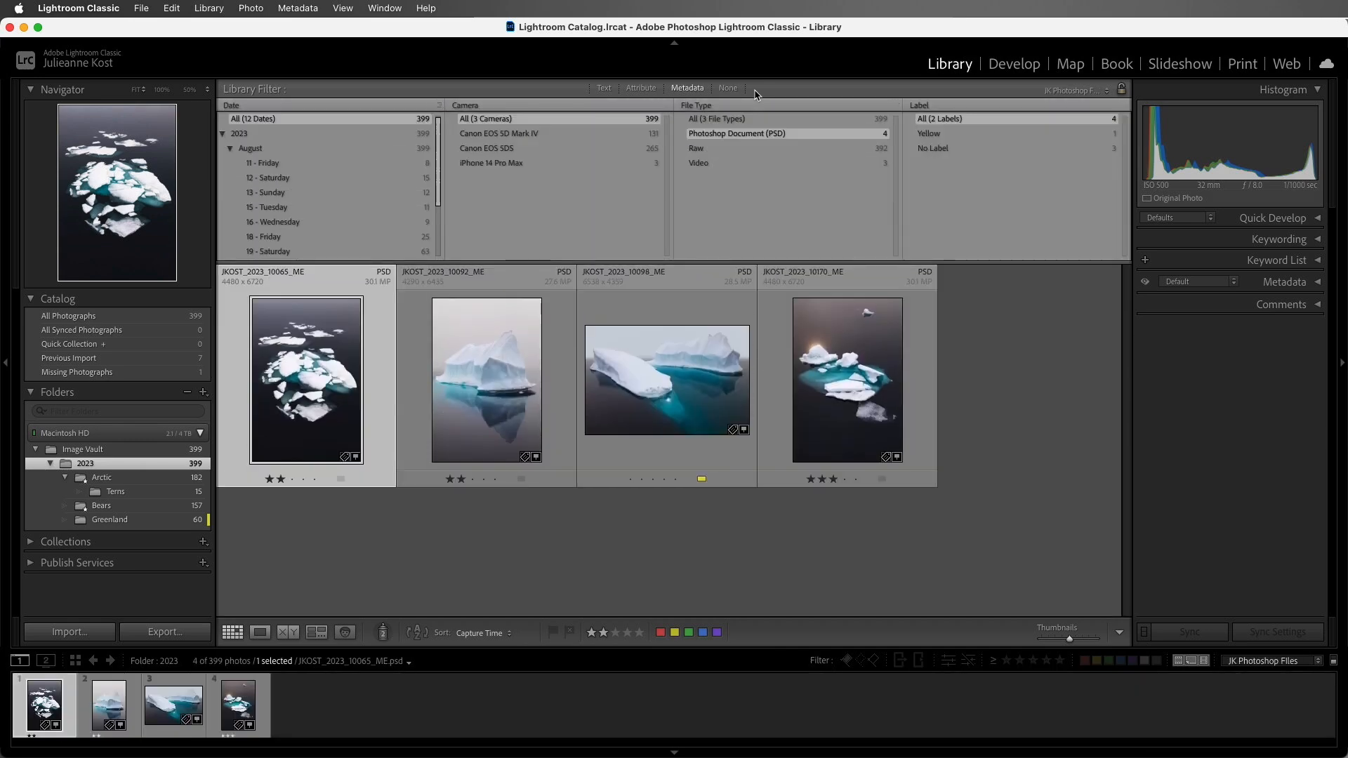
key("super+l")
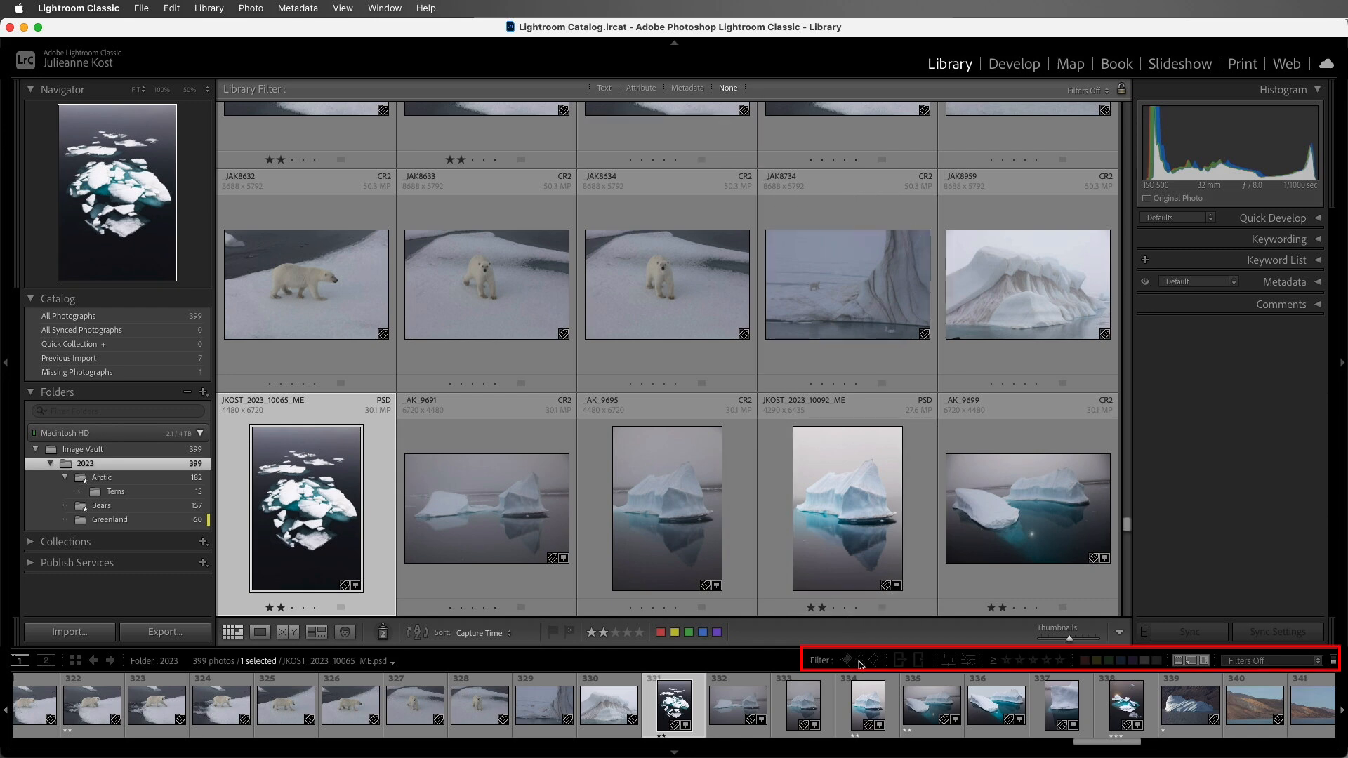
left_click(848, 661)
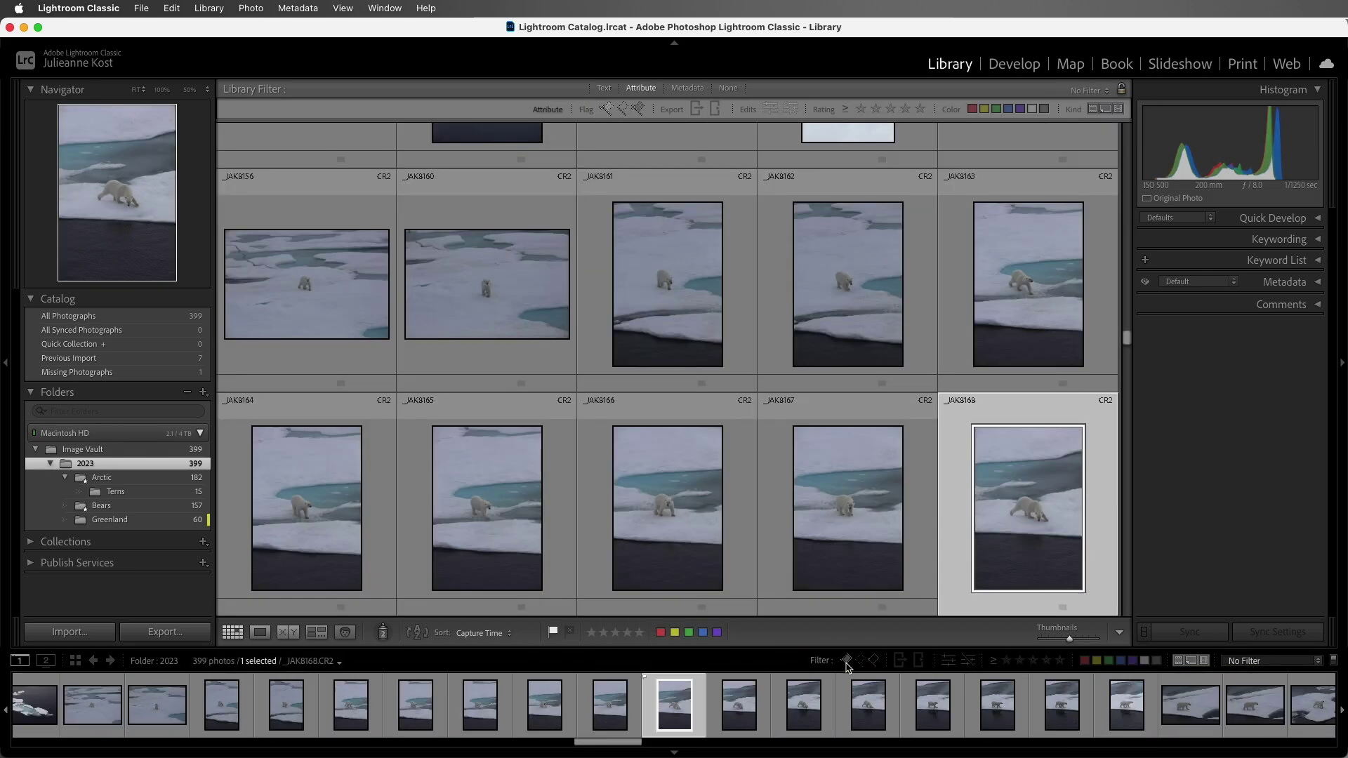
left_click(847, 663)
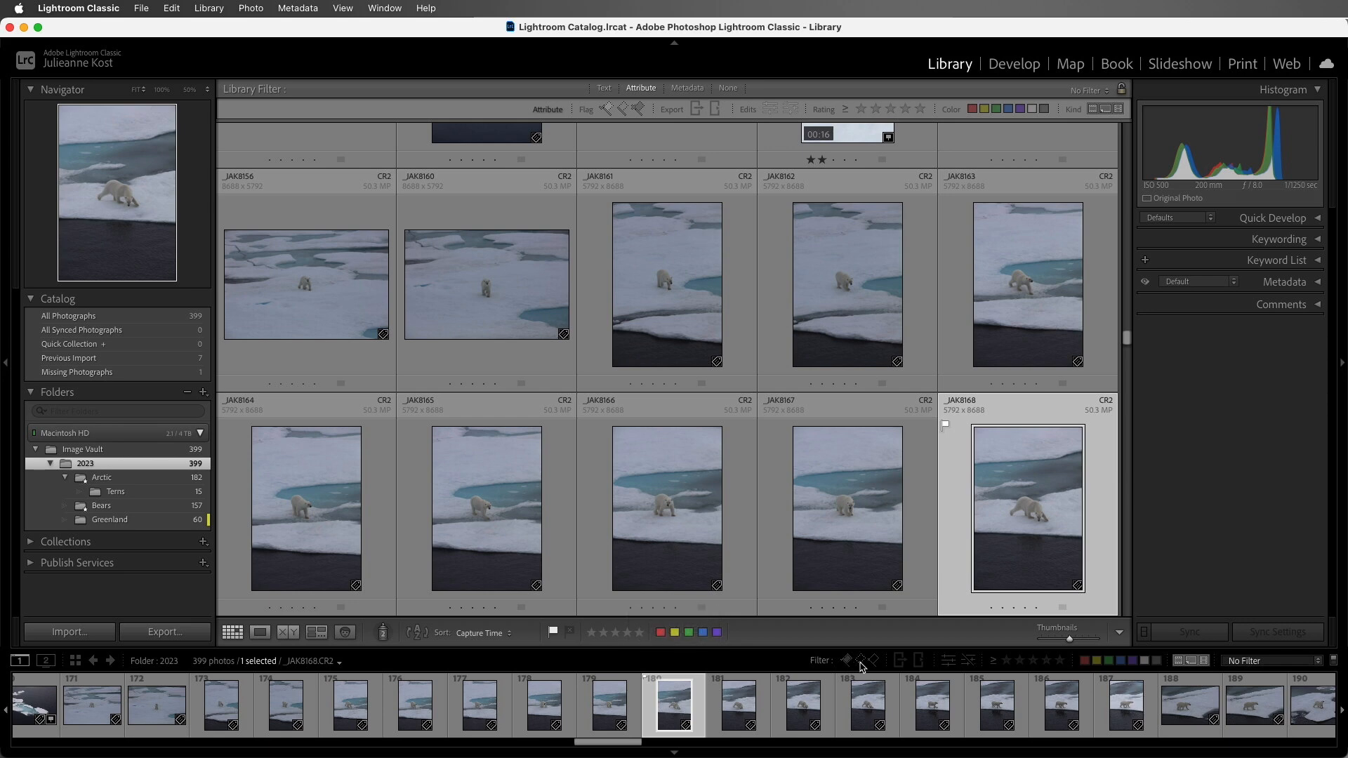
In the Develop module, toggle the filmstrip flag filter on and off again.
left_click(1023, 68)
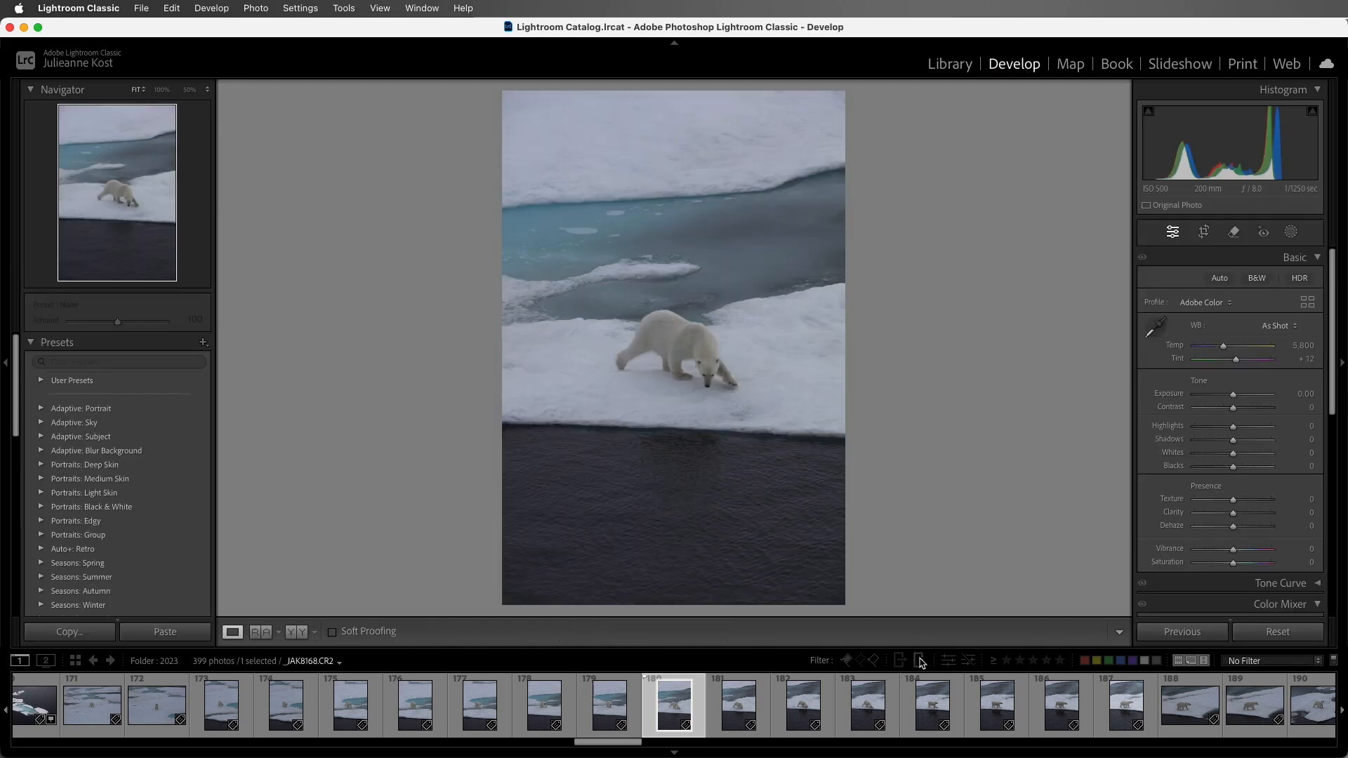
left_click(849, 663)
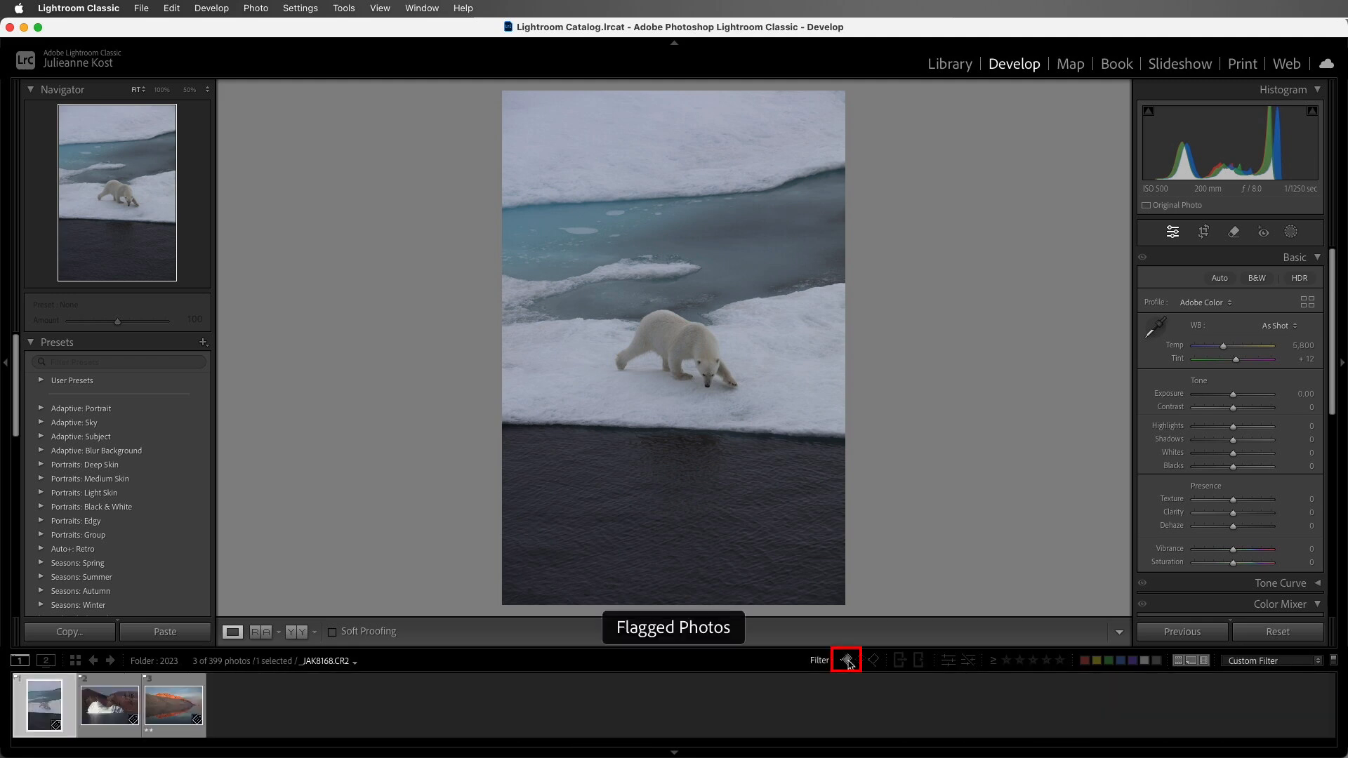
left_click(849, 661)
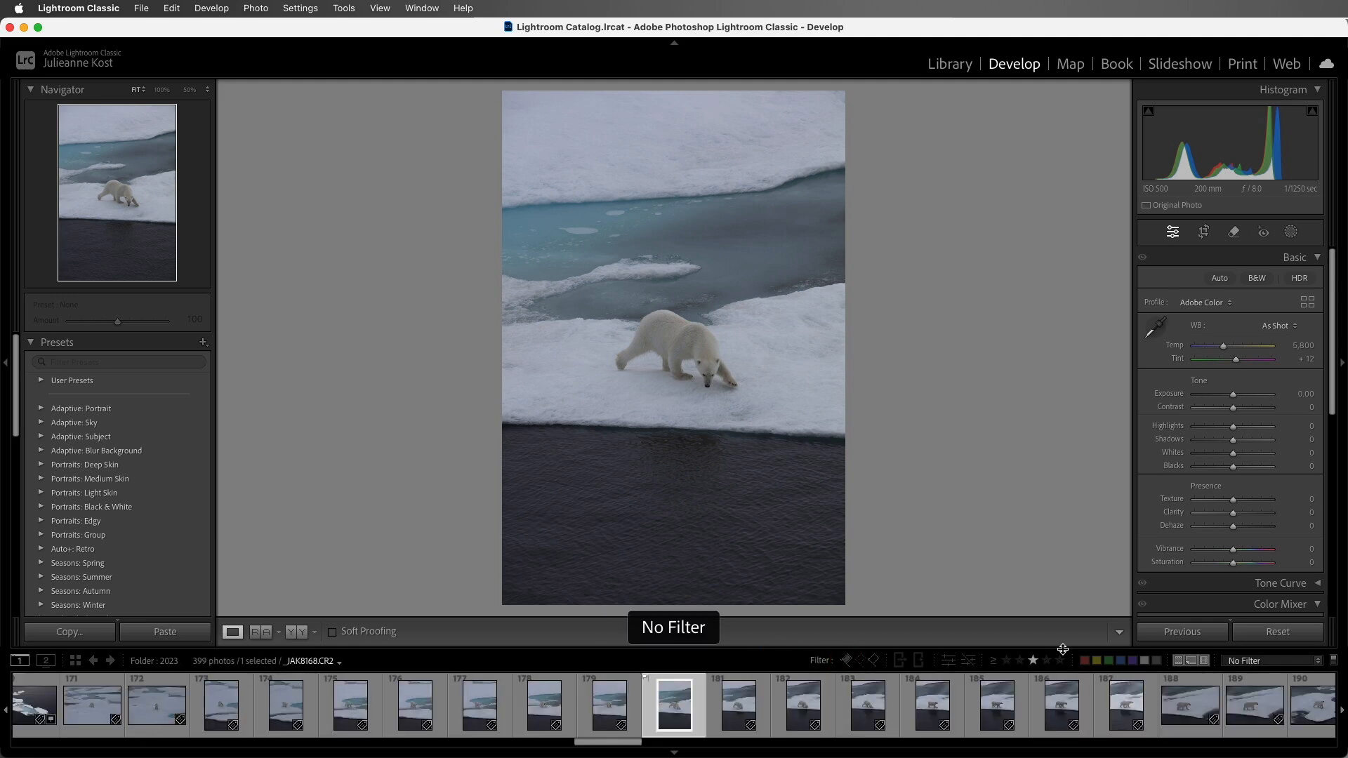
Apply the 2 star filmstrip preset (51 of 399 photos) and return to the Library grid.
left_click(1322, 662)
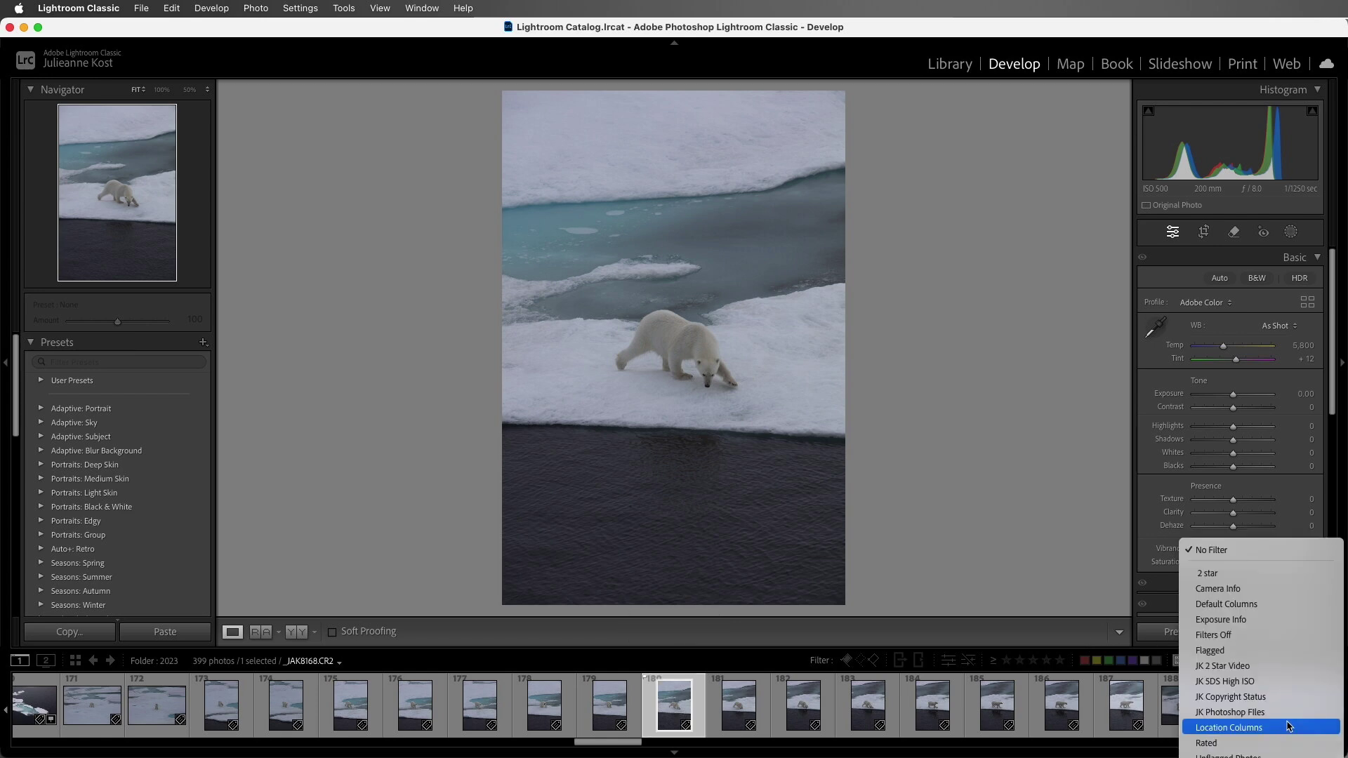
left_click(1281, 574)
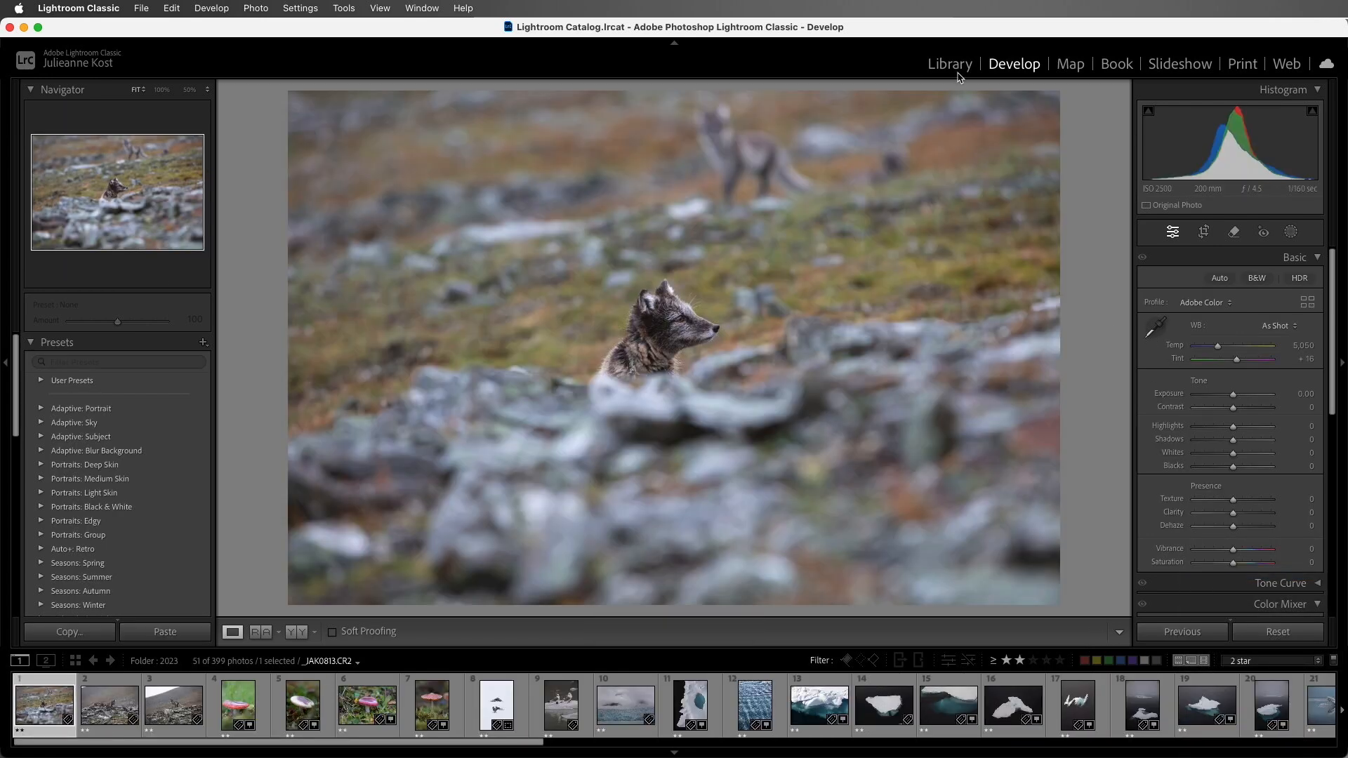
left_click(952, 66)
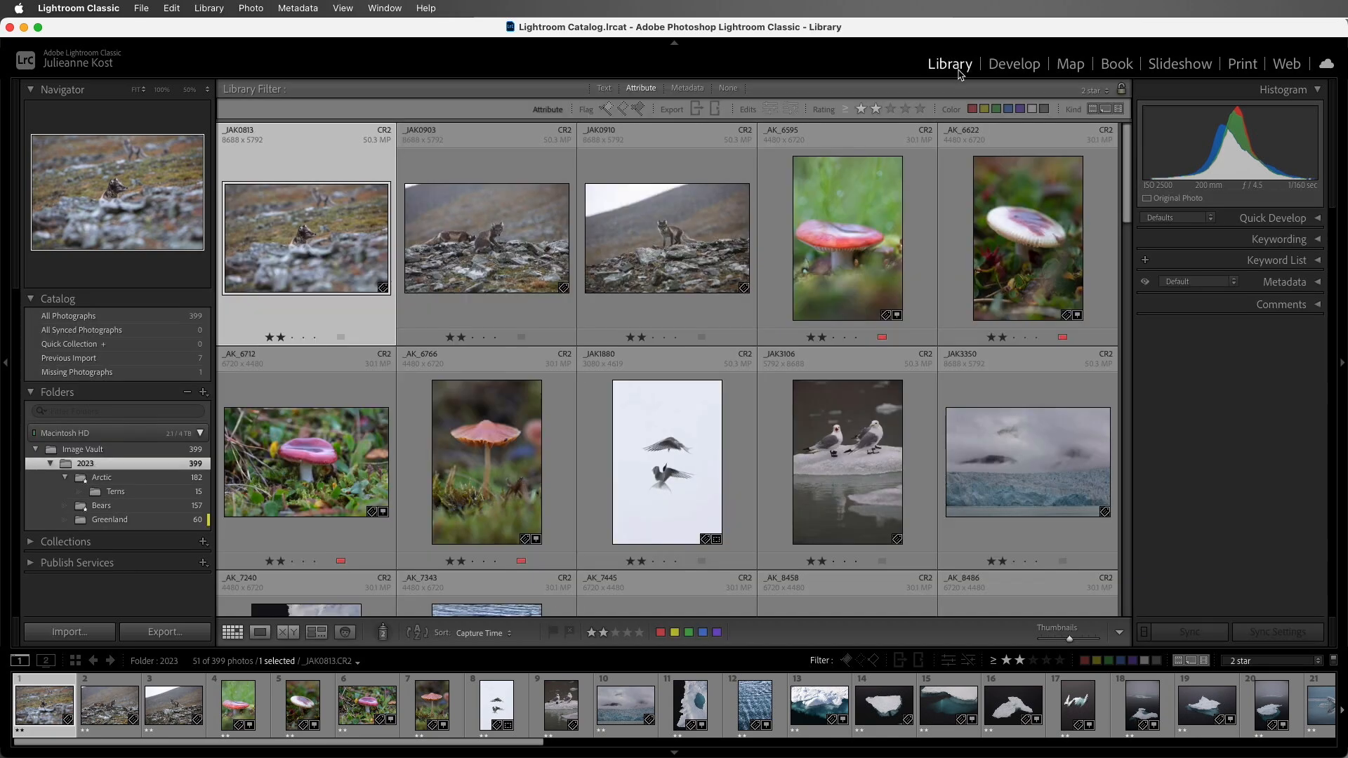
Lock the 2 star filter and browse the Bears, Greenland and Arctic folders with it kept.
left_click(1123, 91)
left_click(166, 507)
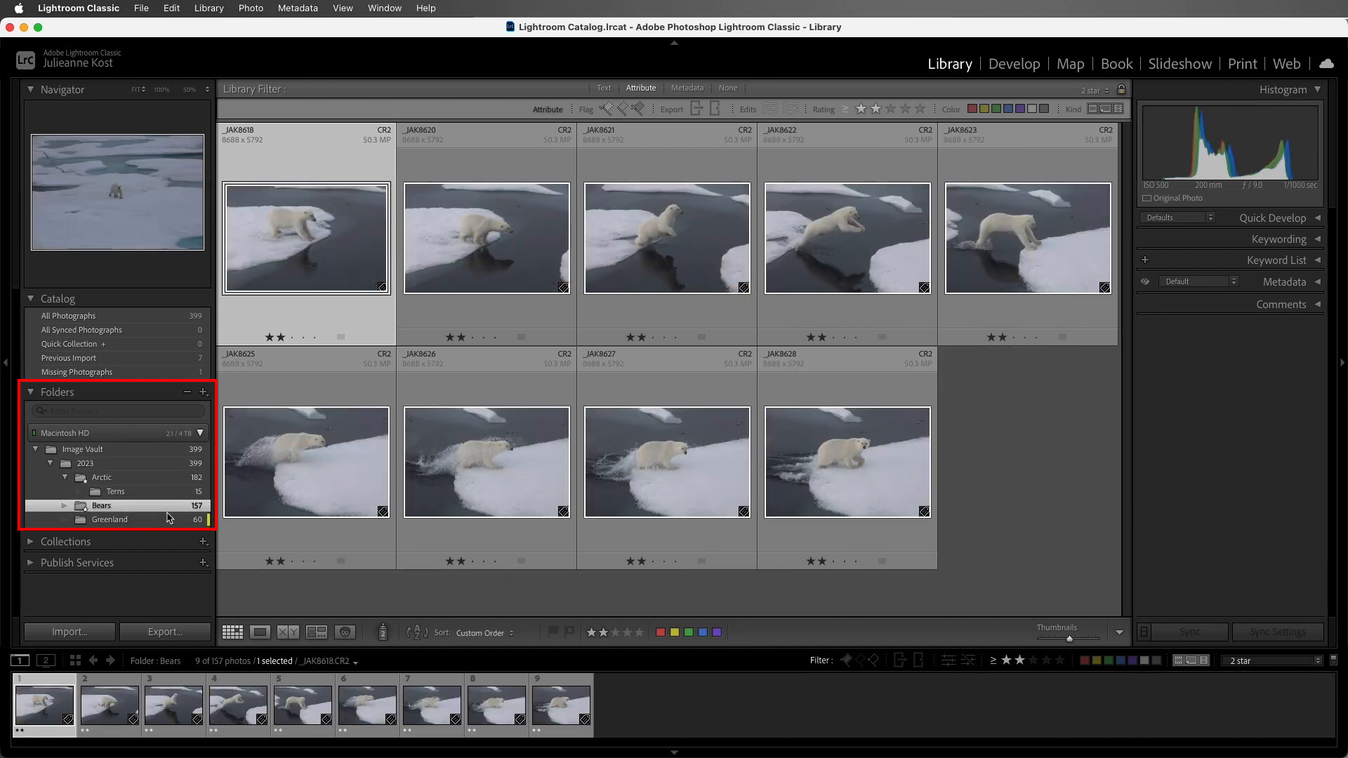
left_click(167, 521)
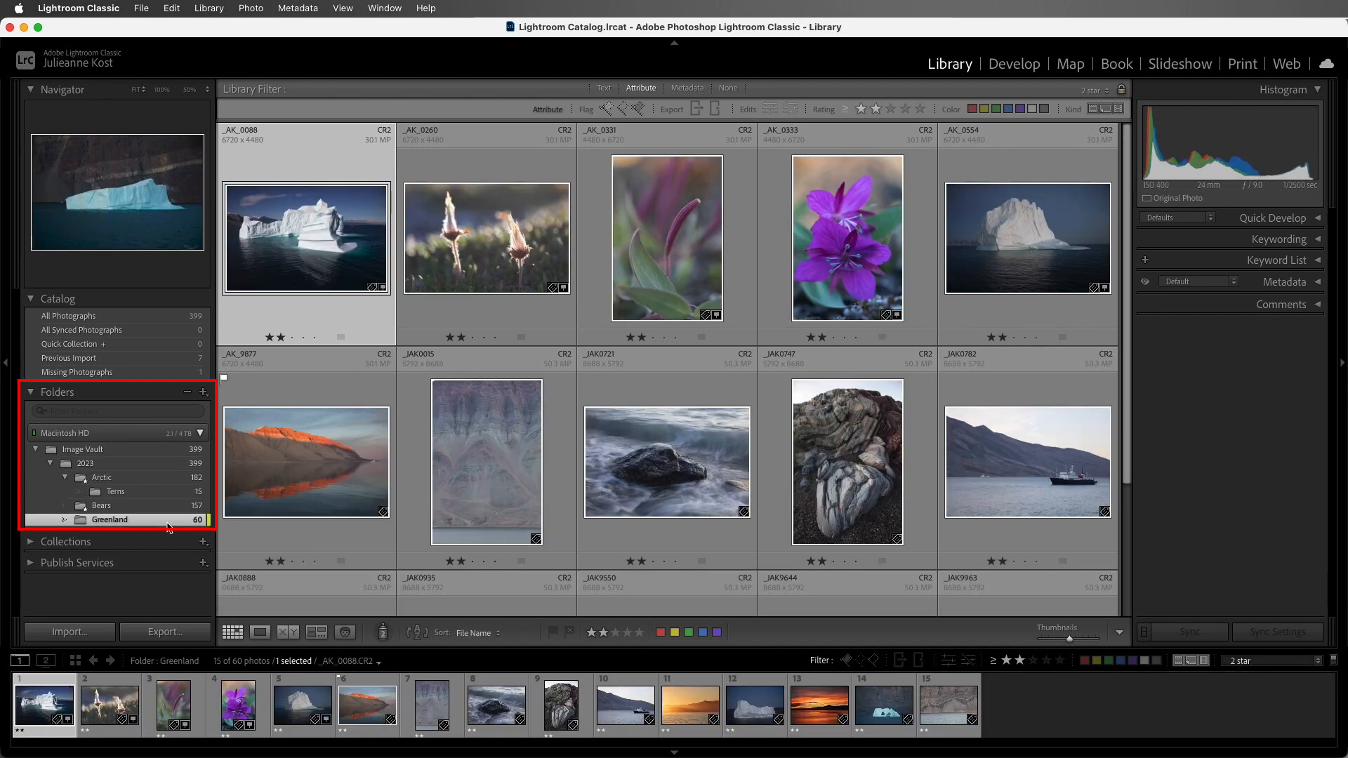
left_click(166, 483)
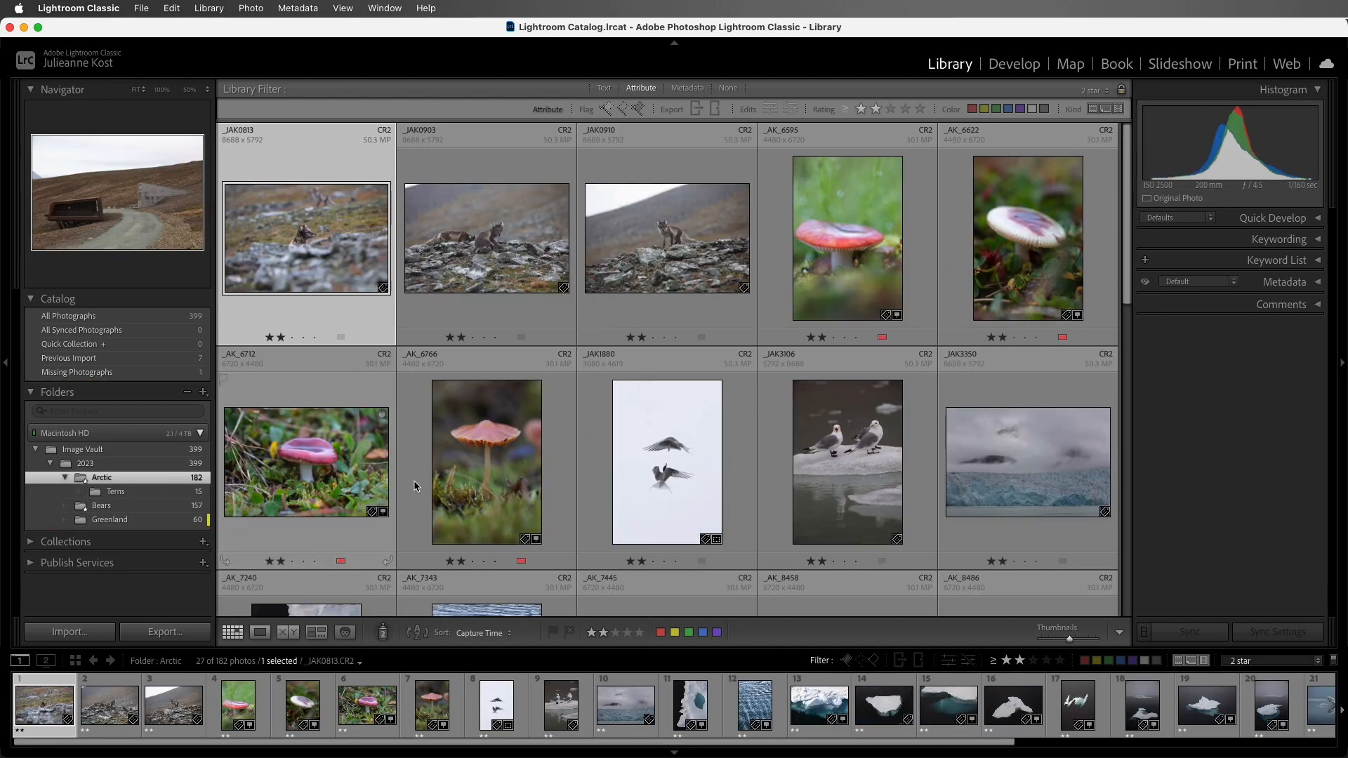
Unlock the filter and switch filtering to None so all 182 Arctic photos show.
left_click(1123, 93)
left_click(728, 88)
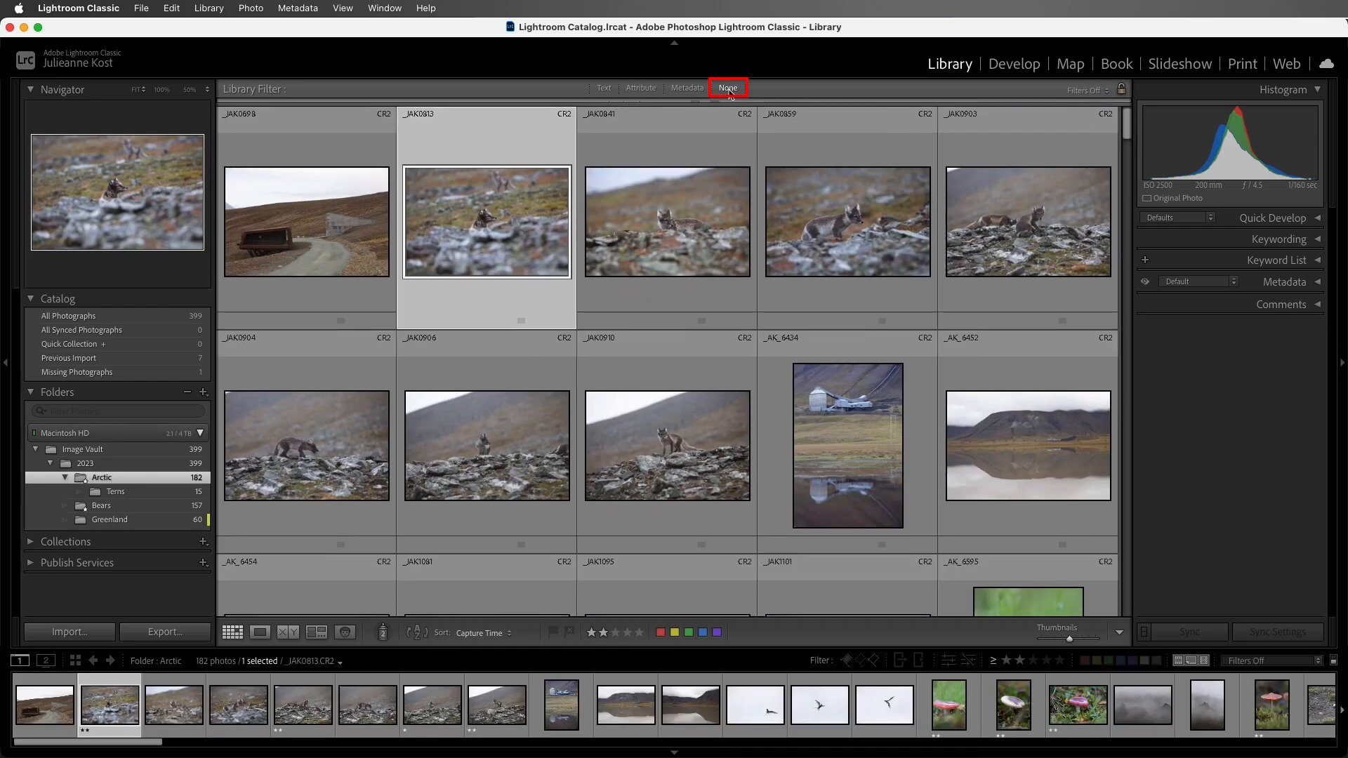